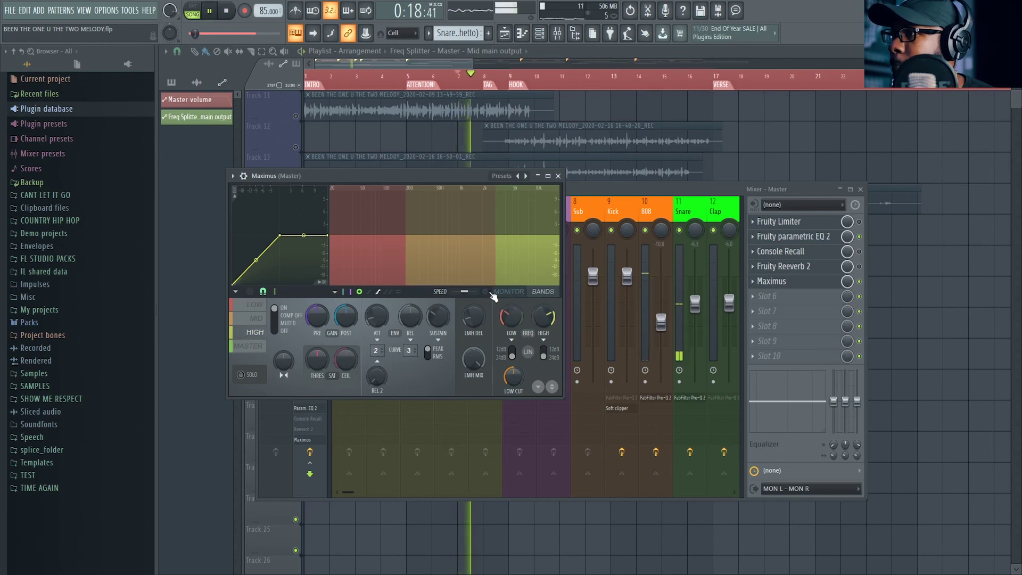
- Turn on Maximus's live spectrum display
click(486, 292)
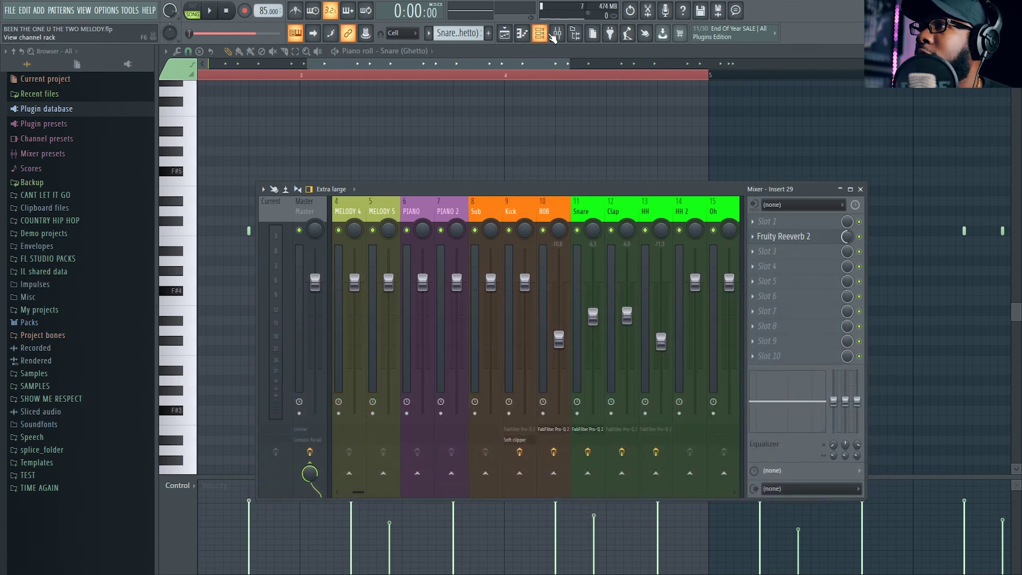
- Reopen the mixer, select Insert 25 and bring up the effect list for its first slot
click(558, 34)
click(558, 34)
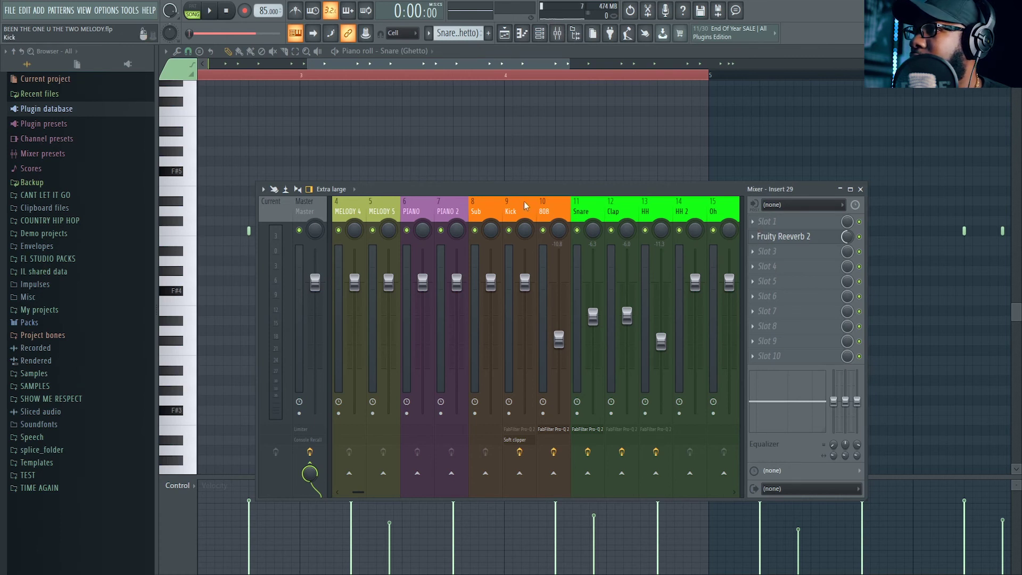
scroll(506, 205, down, 5)
click(642, 213)
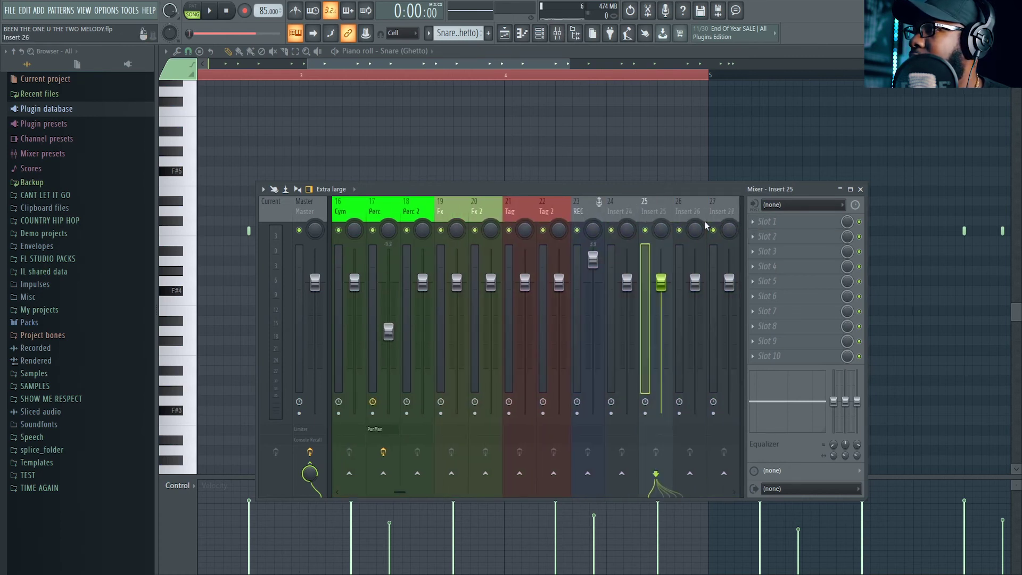
click(756, 231)
mouse_move(759, 235)
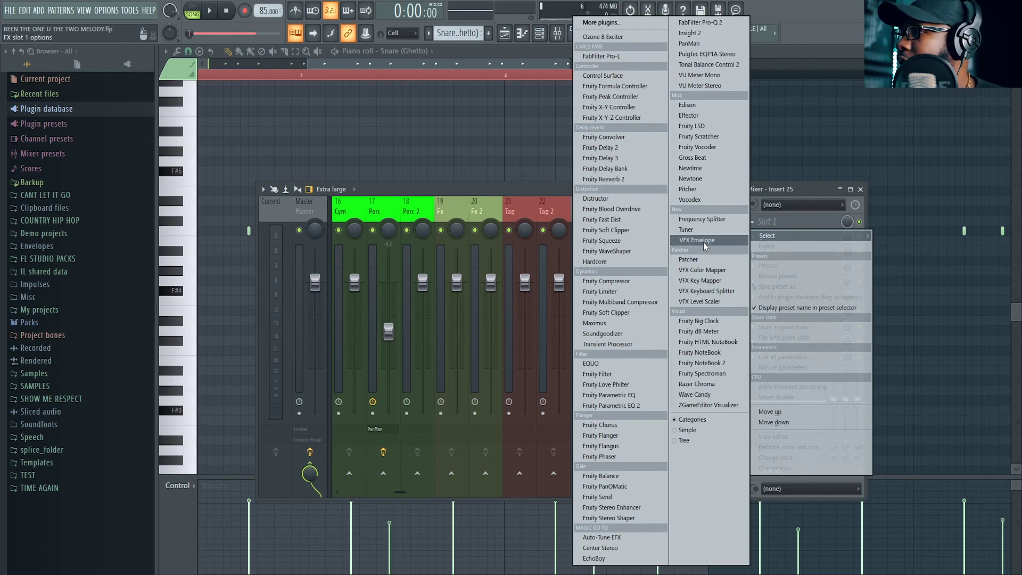
- Load Fruity Parametric EQ 2 into Insert 25's first slot, then select the Master track
click(615, 406)
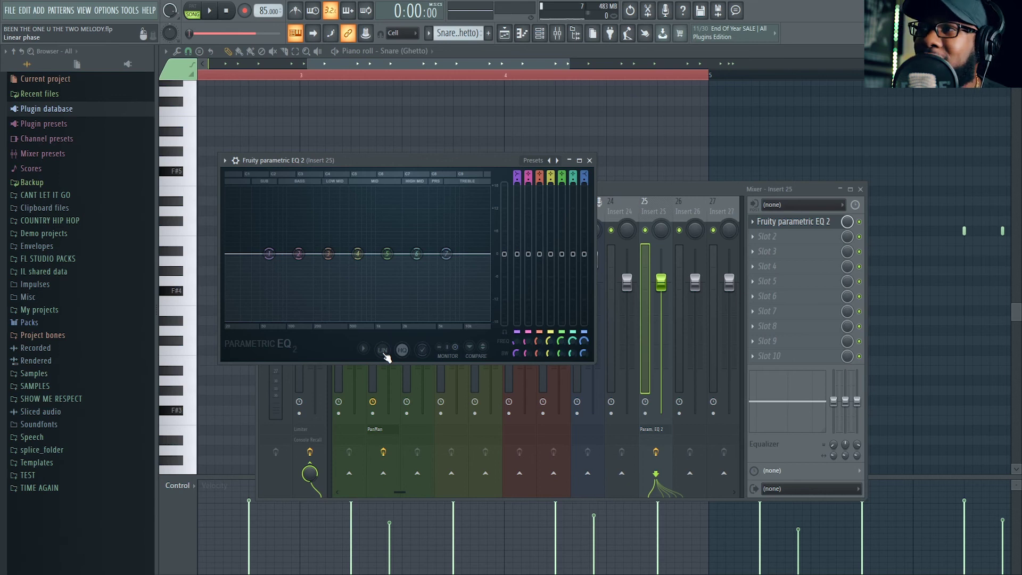
drag(433, 162, 411, 114)
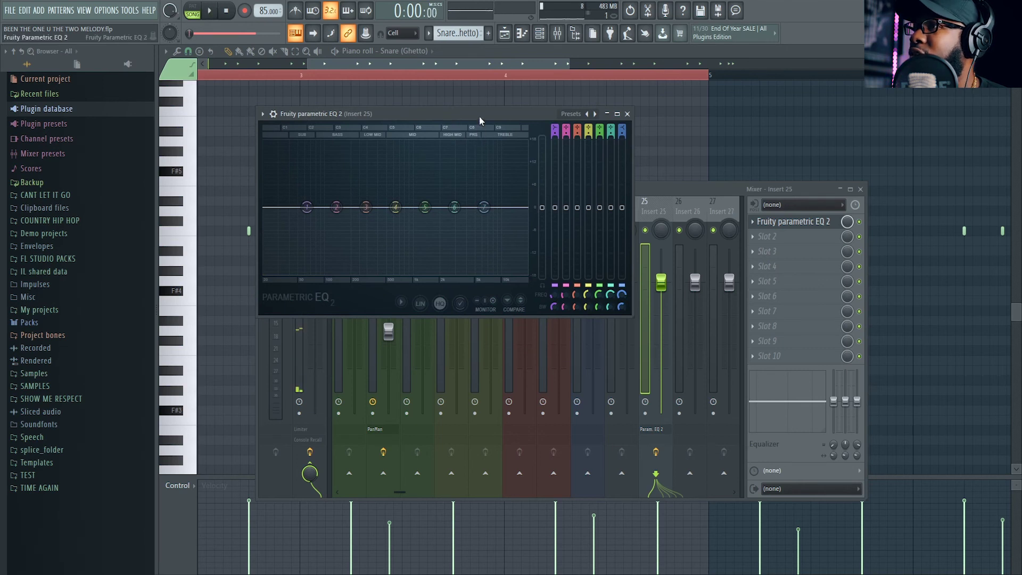
click(684, 189)
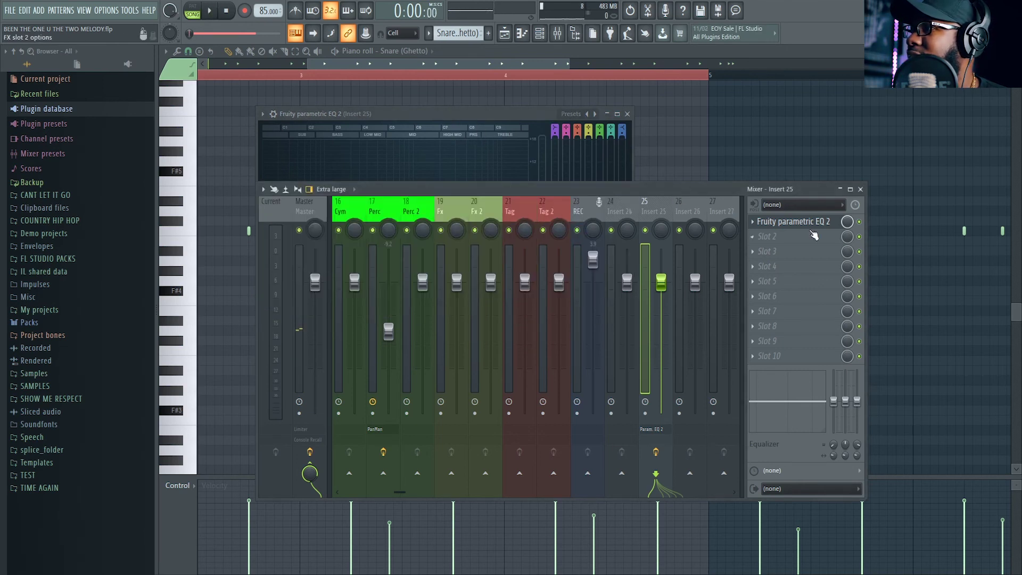
scroll(450, 206, up, 10)
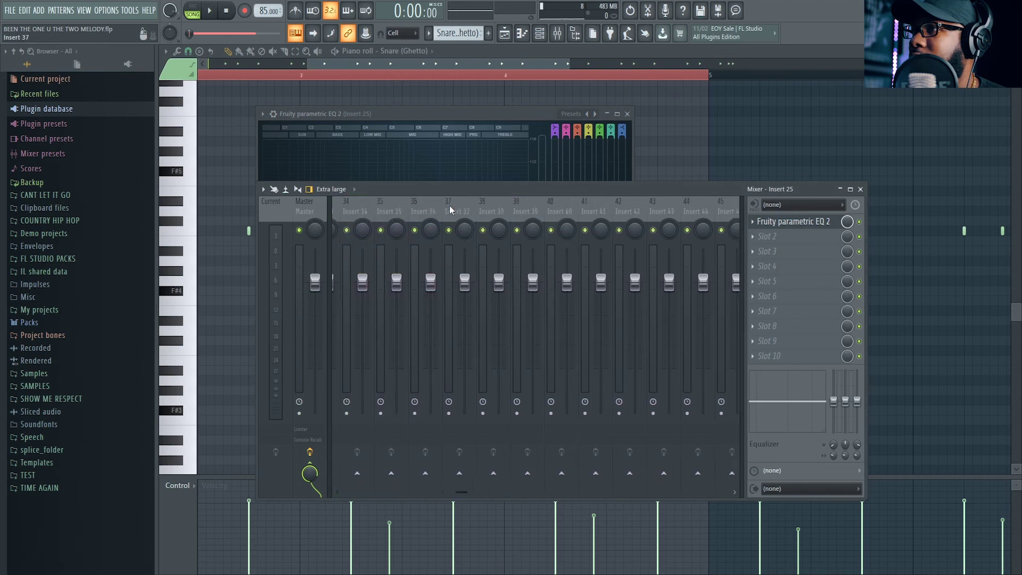
click(309, 211)
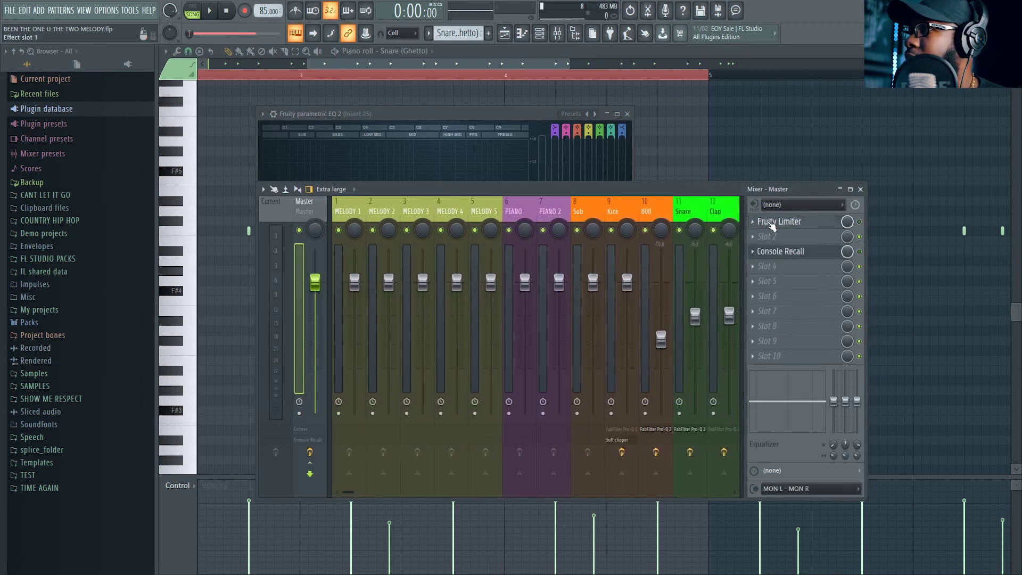
- Open the Master's Fruity Limiter, reposition its window, and pull up the plugin list for slot 2
click(766, 223)
drag(551, 393, 510, 253)
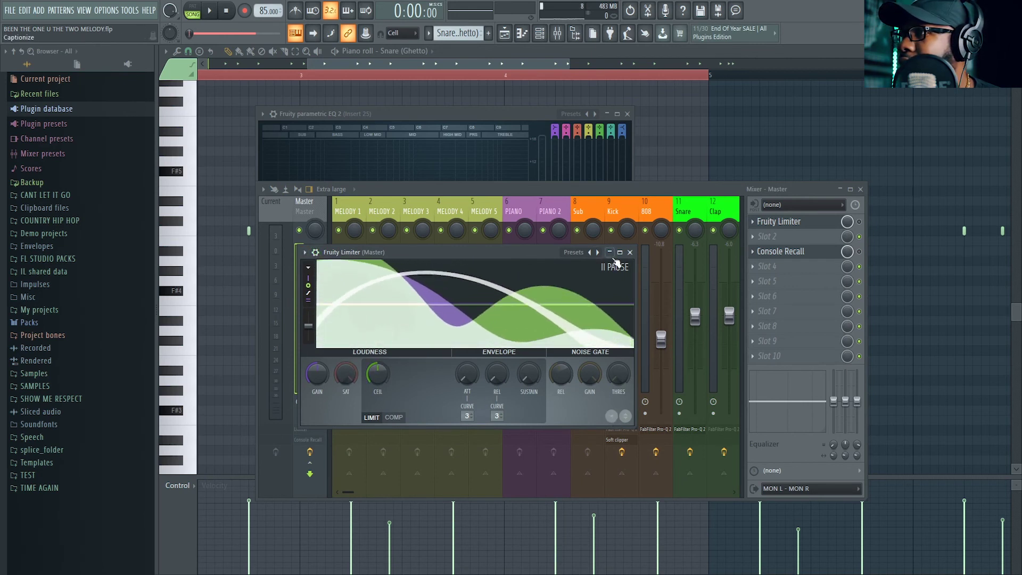
drag(571, 255, 578, 259)
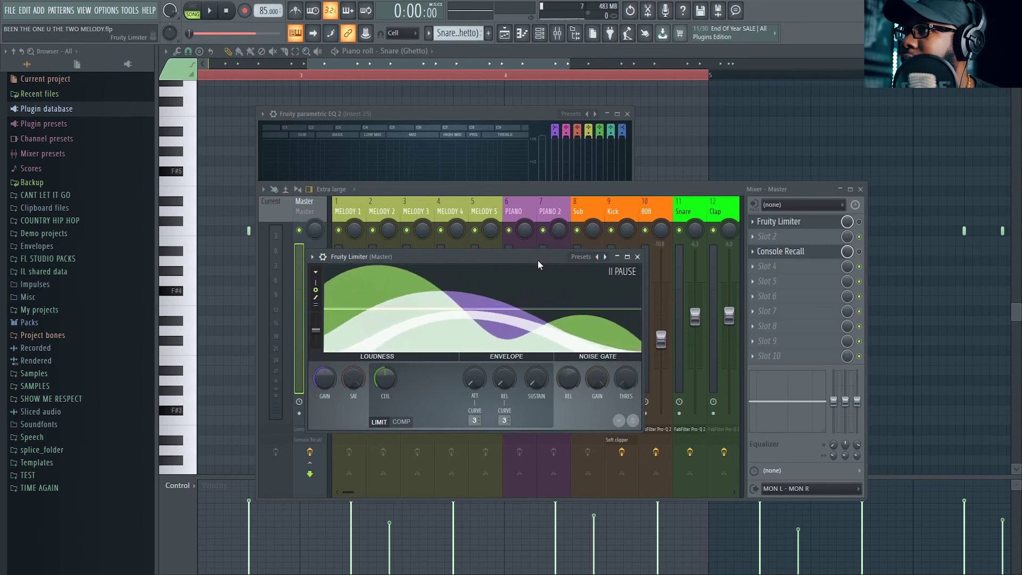
click(756, 236)
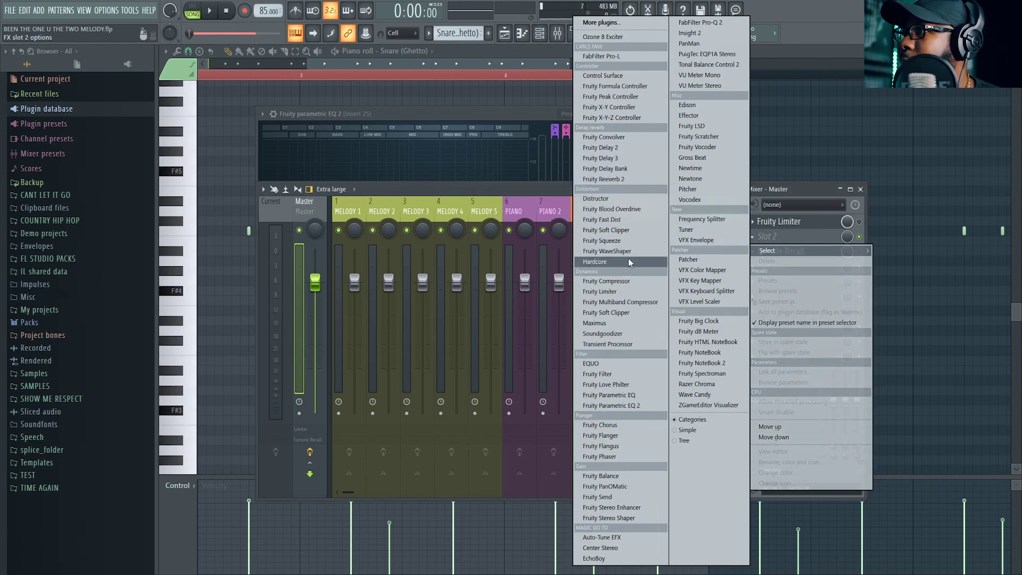
- Put Fruity Parametric EQ 2 in Master slot 2, move its window, and play the song to watch the spectrum
click(629, 406)
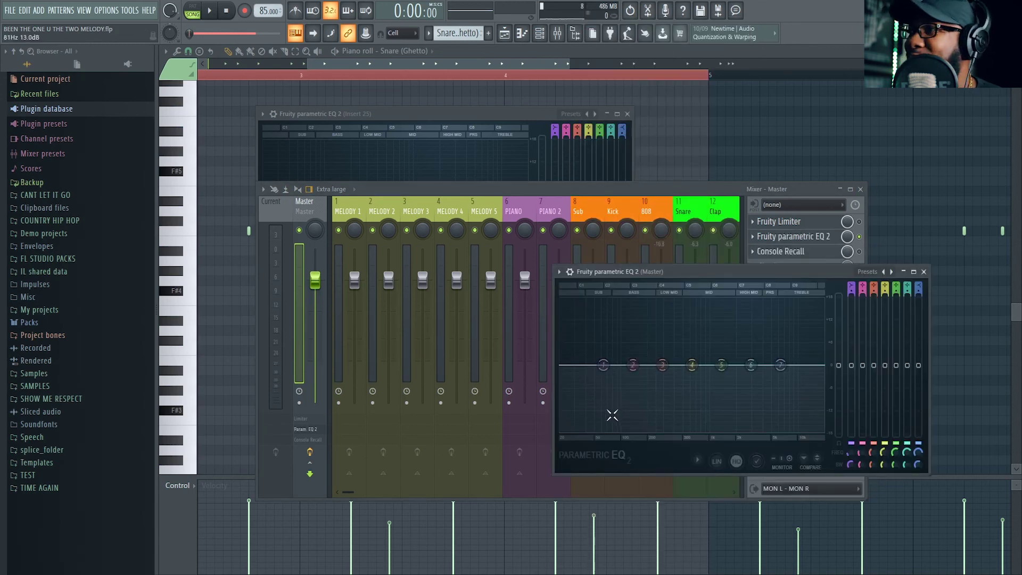
drag(645, 278, 595, 184)
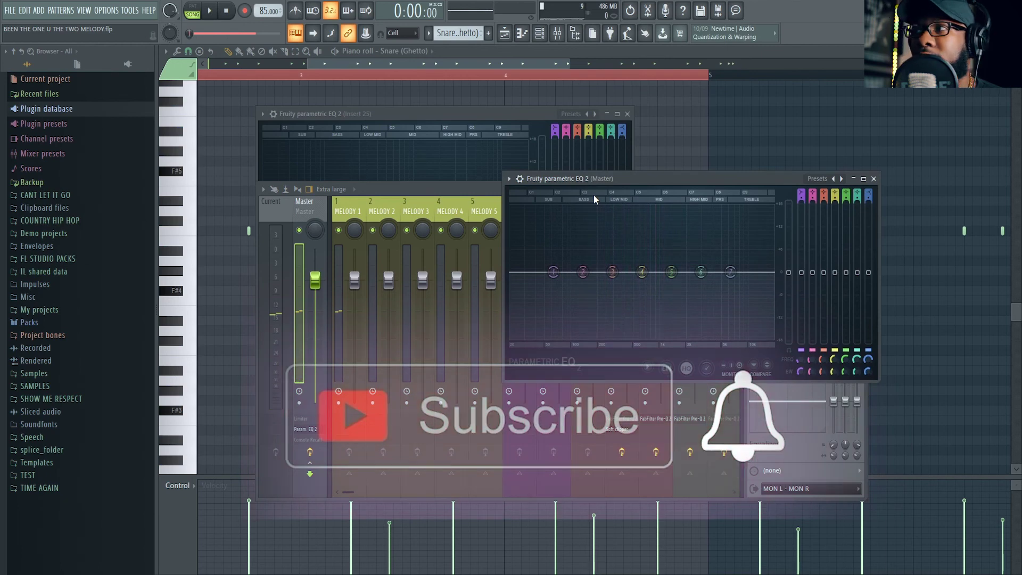
key(space)
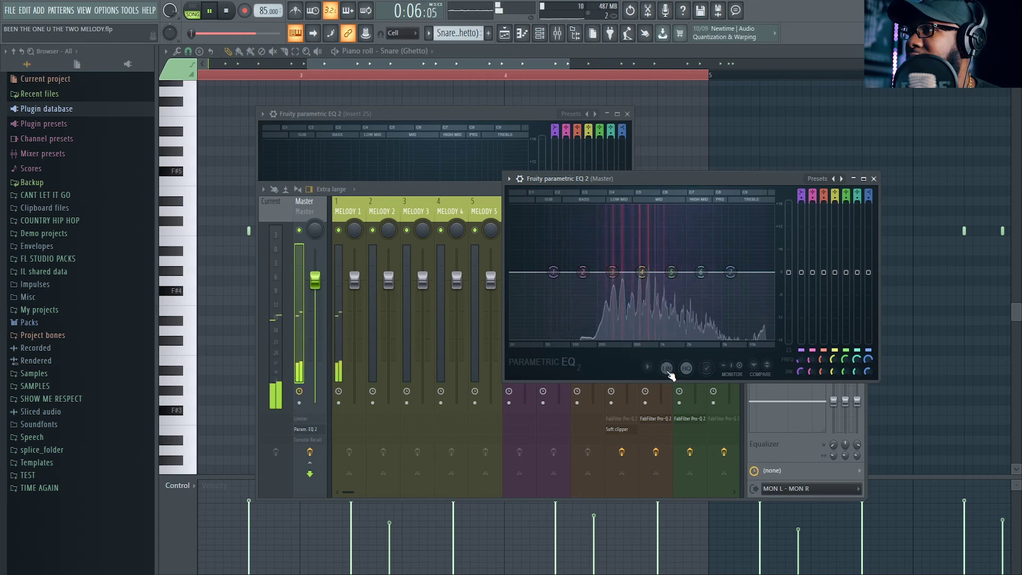
key(space)
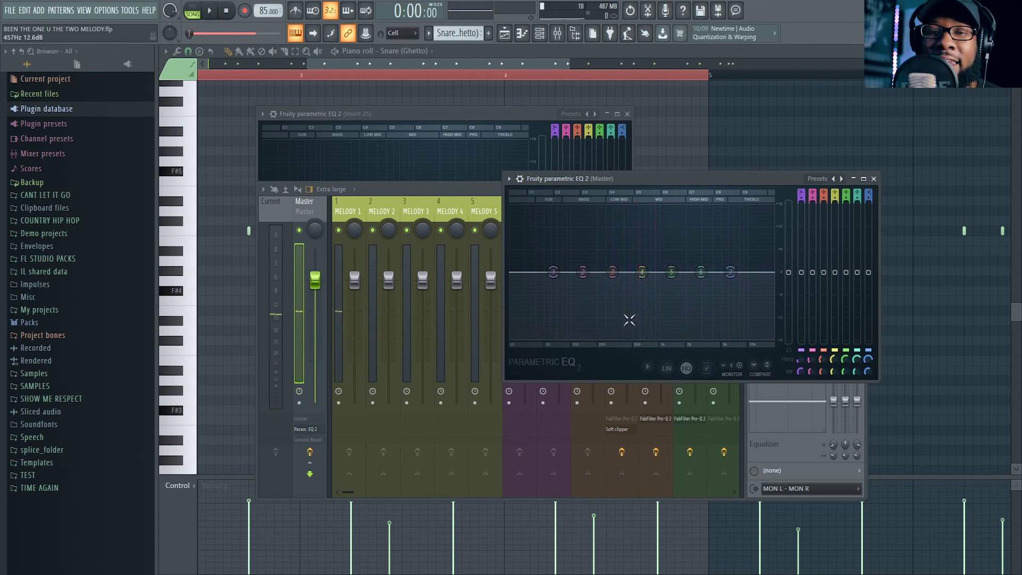
key(space)
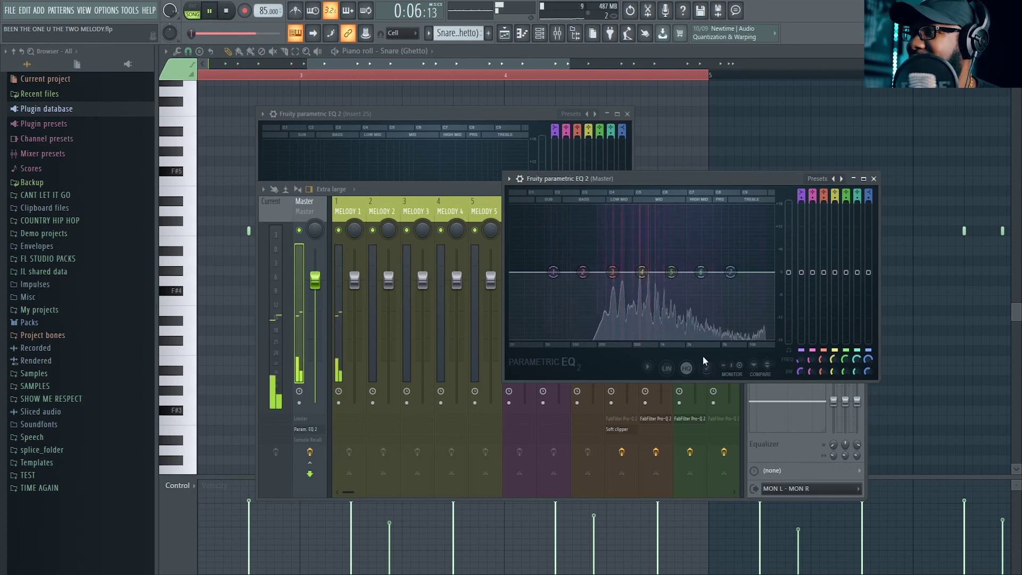
- Raise the Master EQ's histogram frequency precision, then replay the song to check the finer spectrum
click(647, 368)
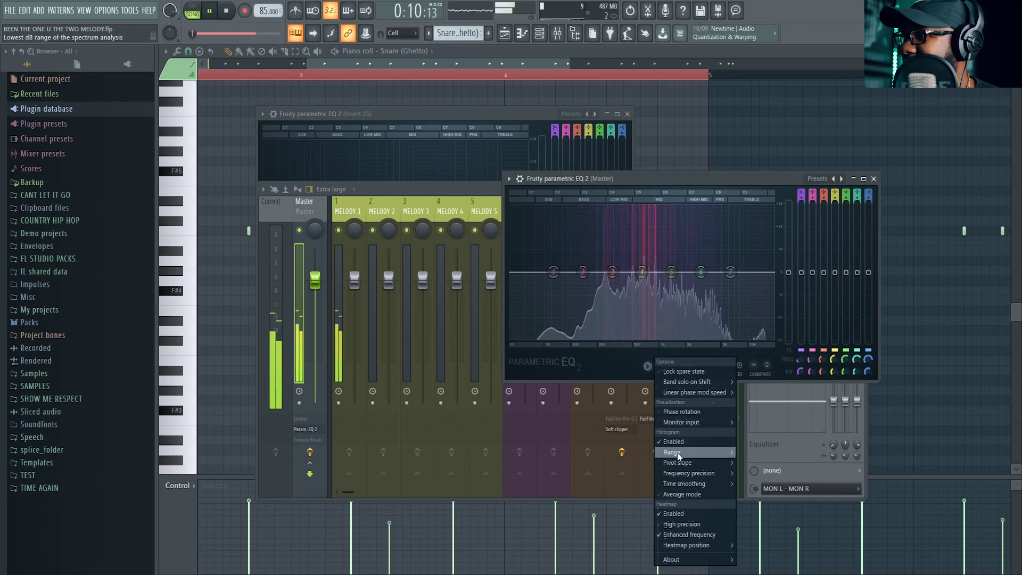
mouse_move(676, 454)
mouse_move(675, 474)
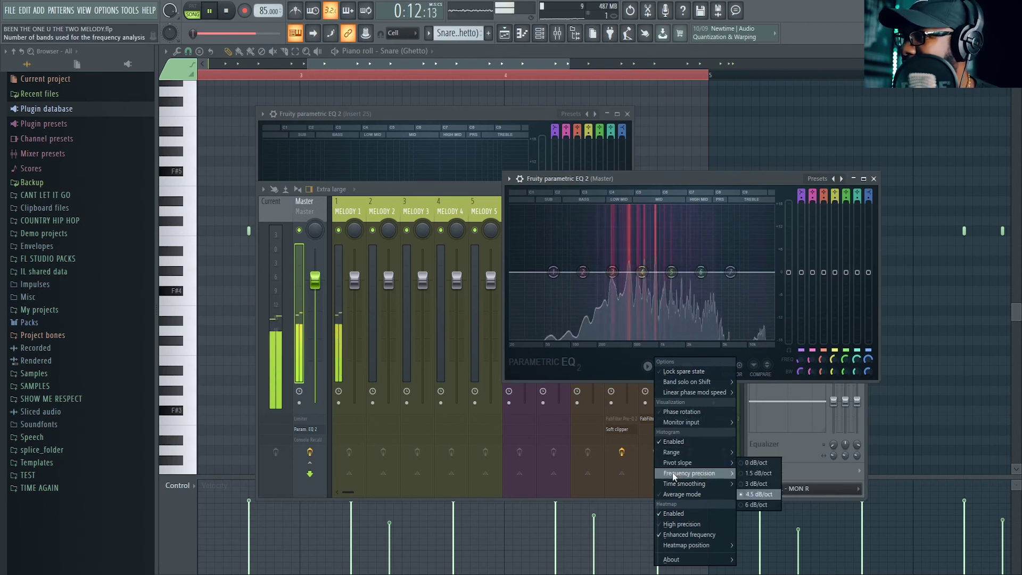
click(752, 494)
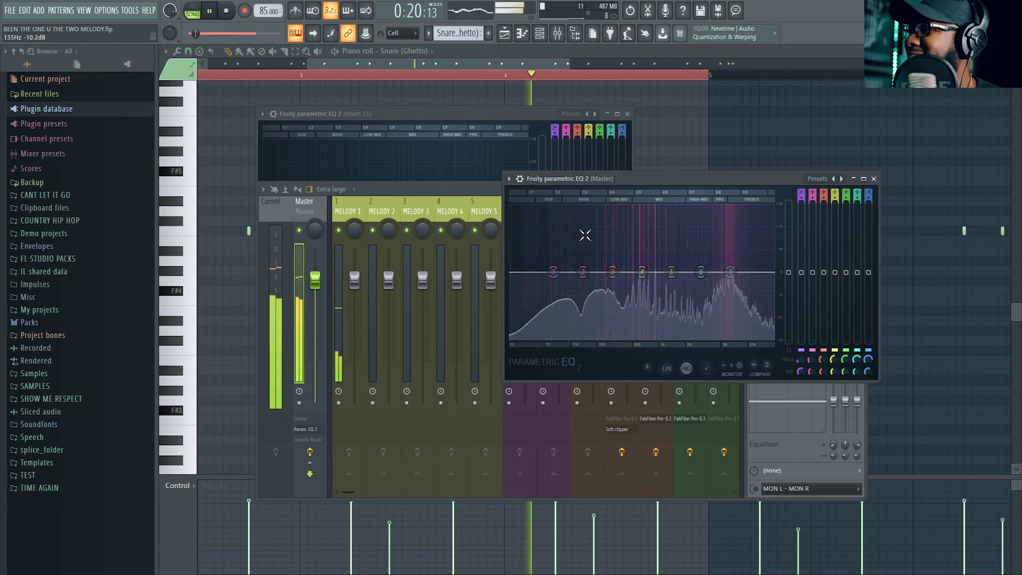
key(space)
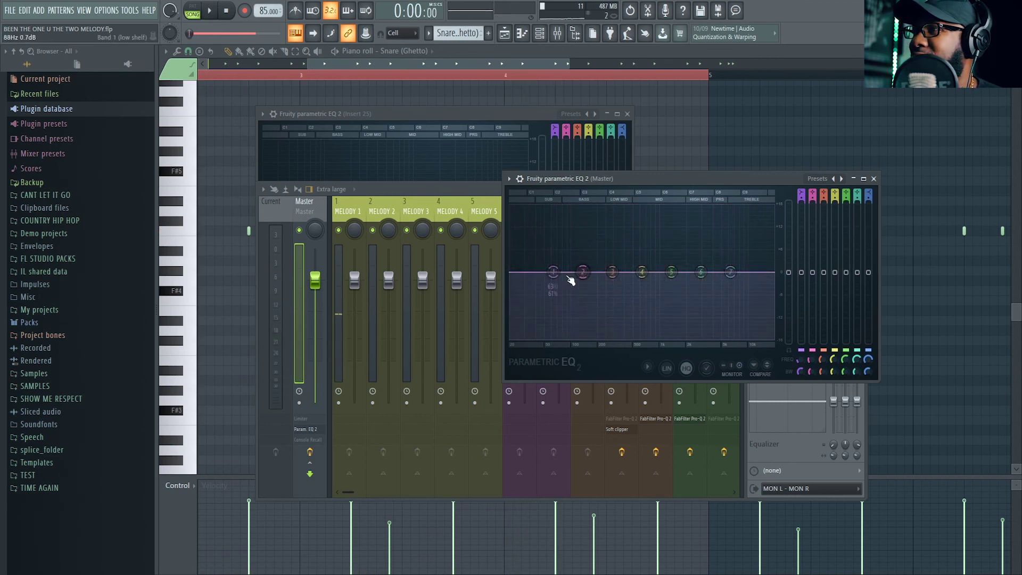
key(space)
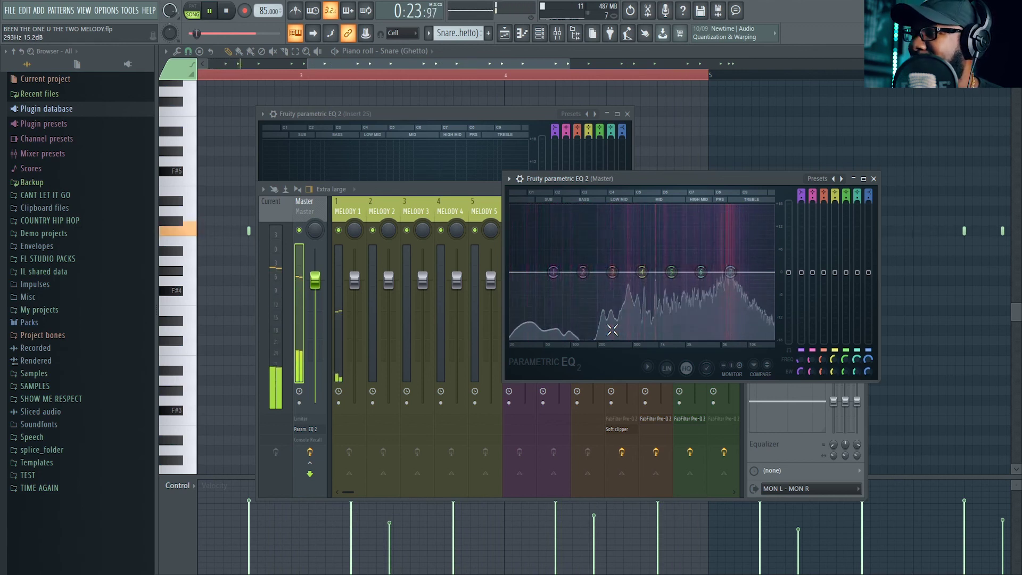
key(space)
drag(555, 179, 376, 229)
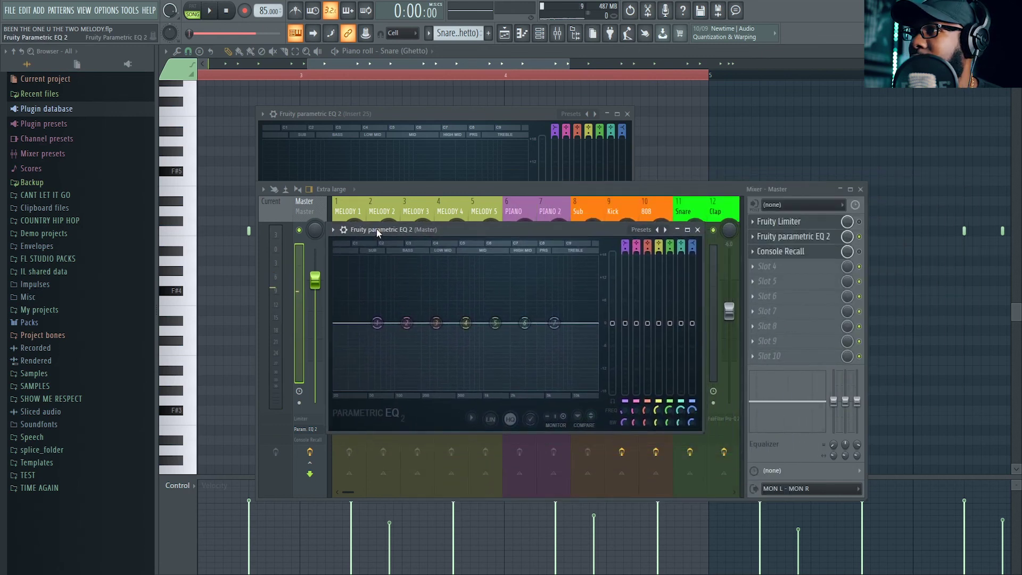
- Load Frequency Splitter into the Master's fourth slot with two bands and separate sends per band
click(756, 267)
click(709, 219)
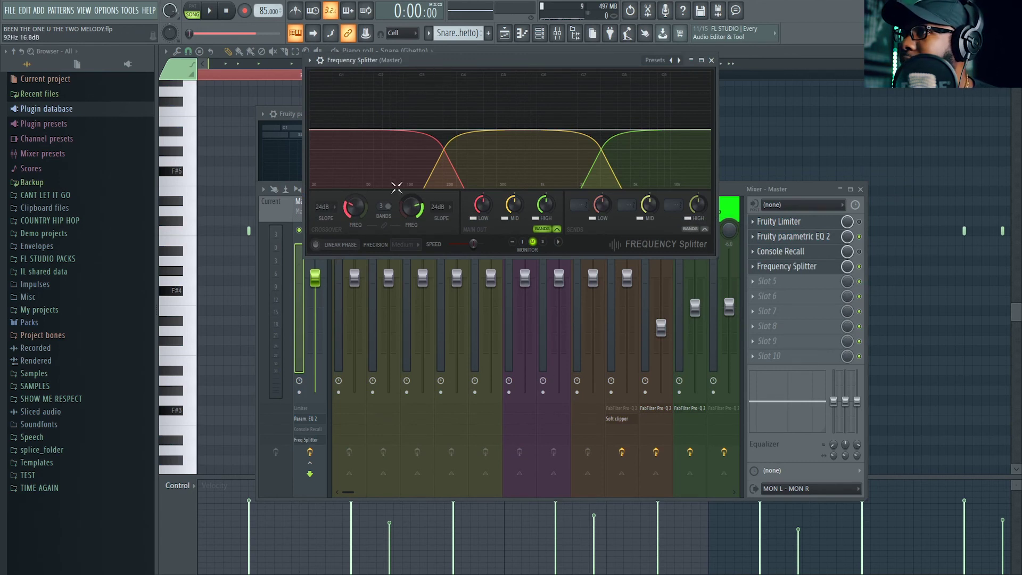
drag(385, 207, 388, 210)
scroll(387, 211, up, 1)
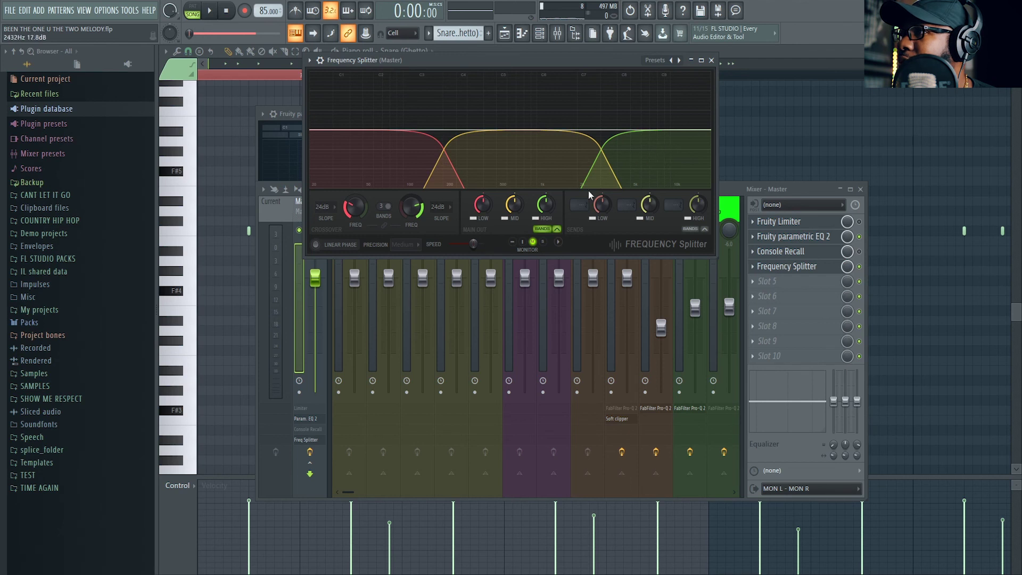
click(691, 229)
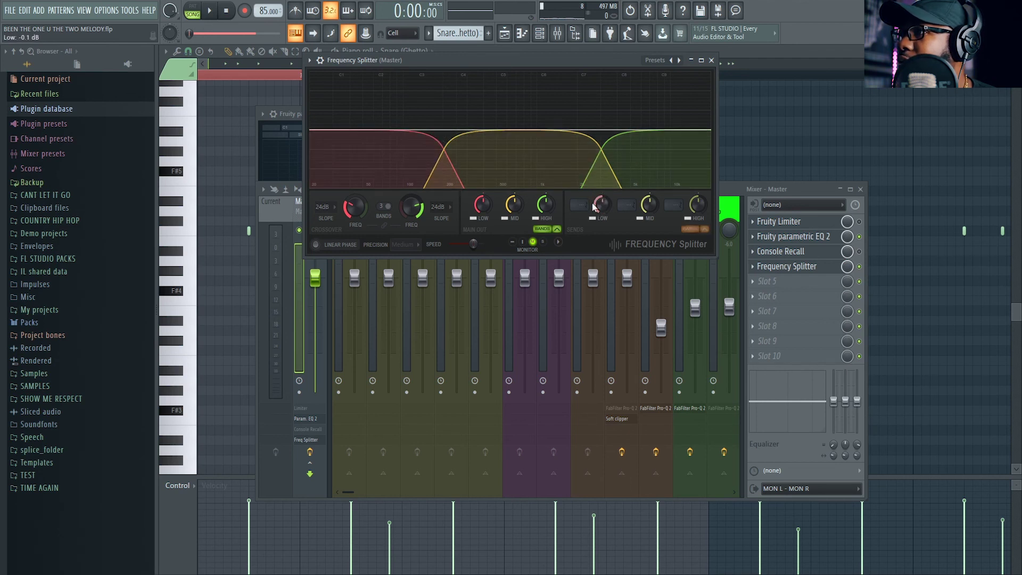
- While playing, turn the low band output to -5.1 dB and the mid output to about -16 dB
drag(472, 203, 513, 217)
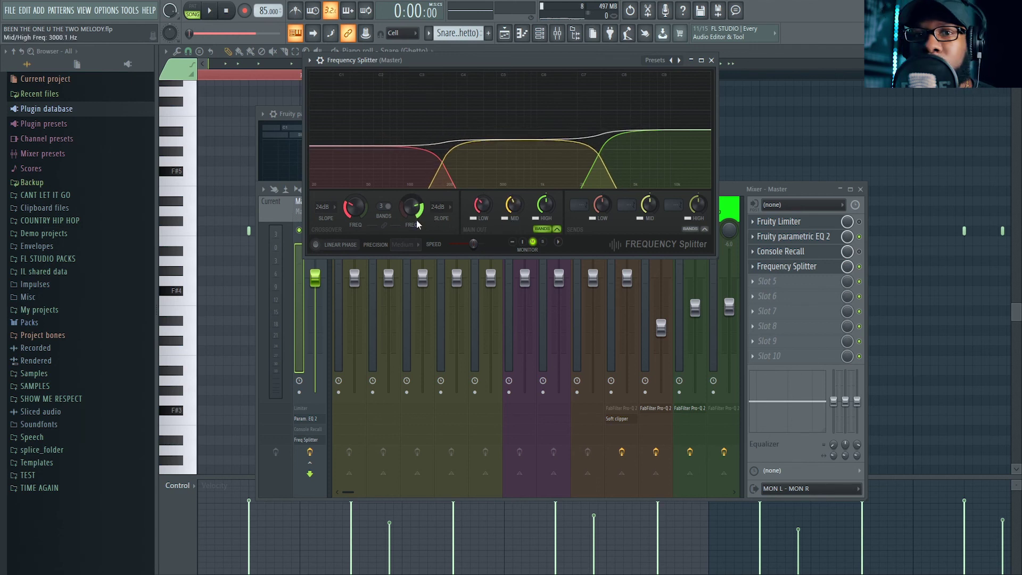
key(space)
drag(513, 205, 513, 240)
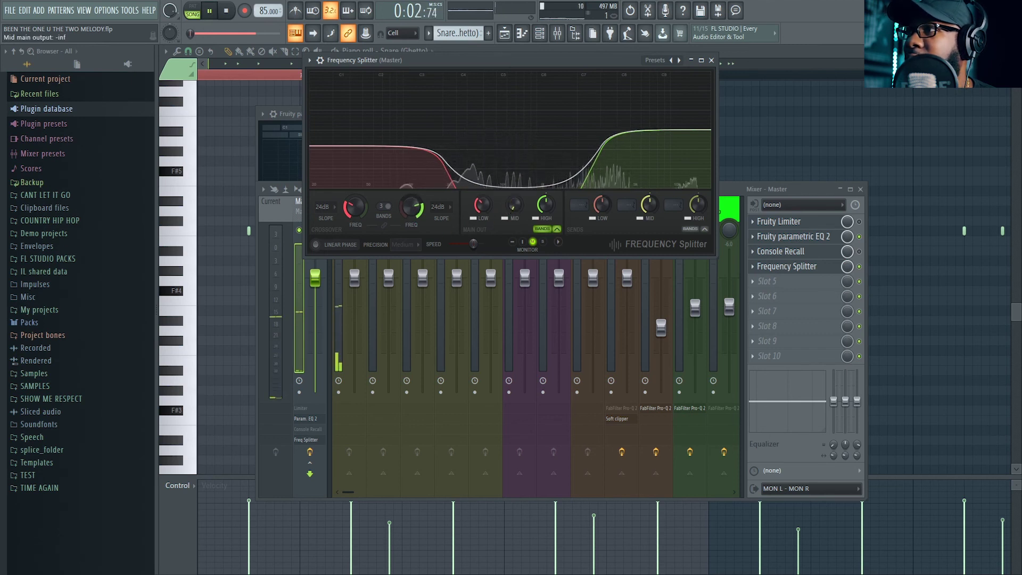
drag(515, 206, 514, 229)
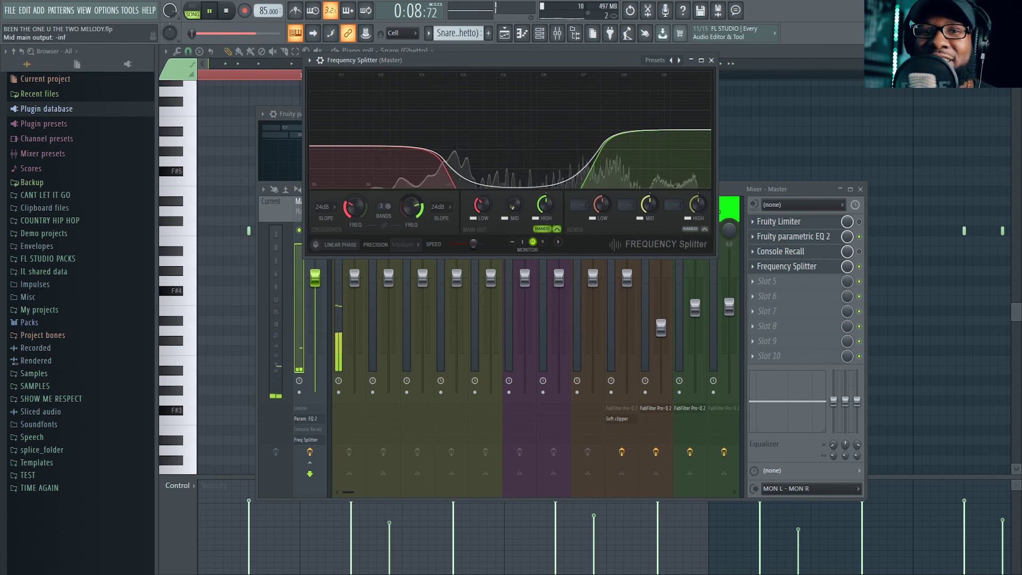
drag(515, 205, 515, 198)
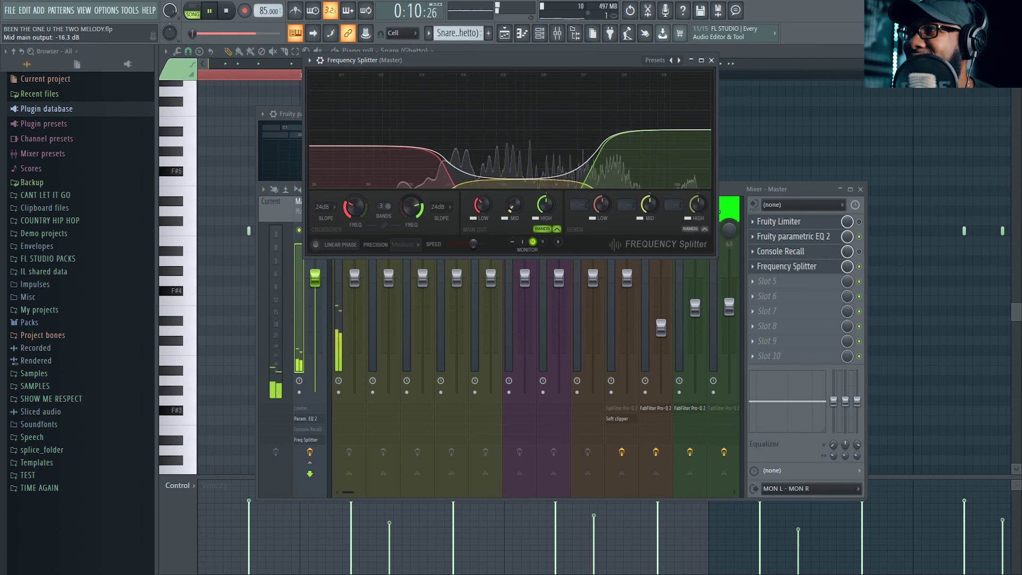
- Create an automation clip for the mid band's main output
right_click(514, 208)
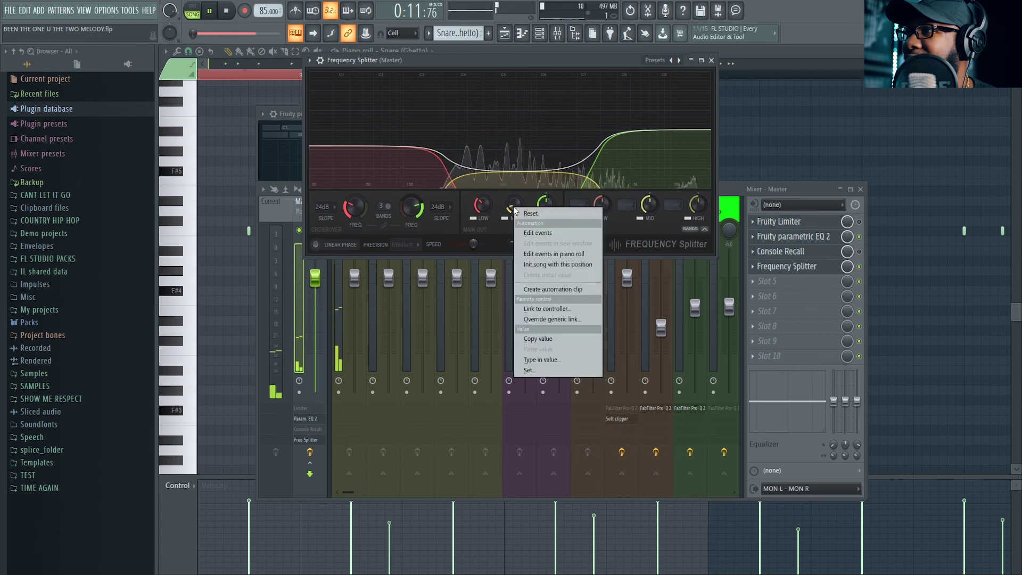
click(535, 291)
drag(504, 60, 504, 78)
- Add points to the Track 15 mid-output automation and restart playback from bar 1
click(505, 33)
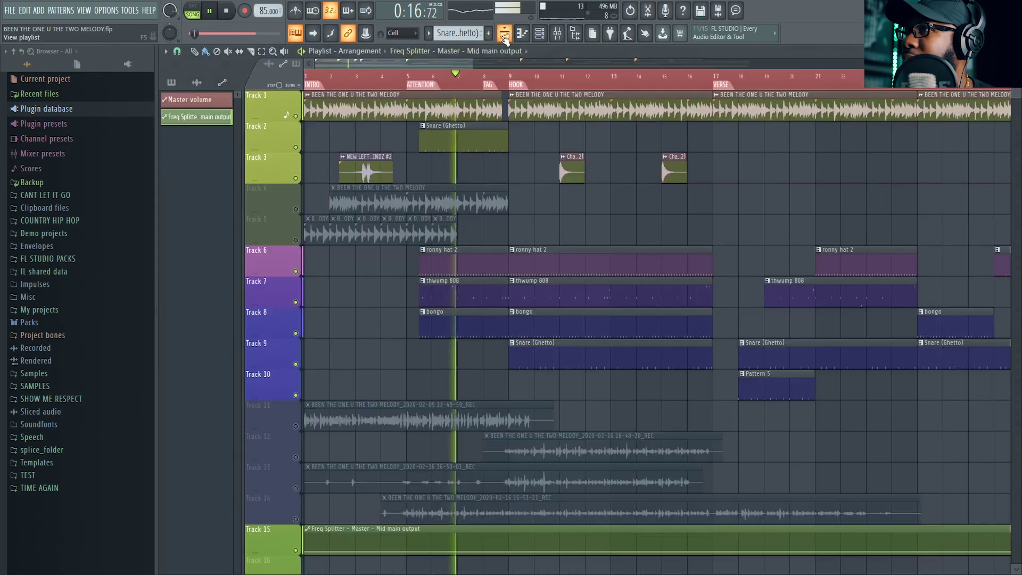
scroll(388, 347, down, 10)
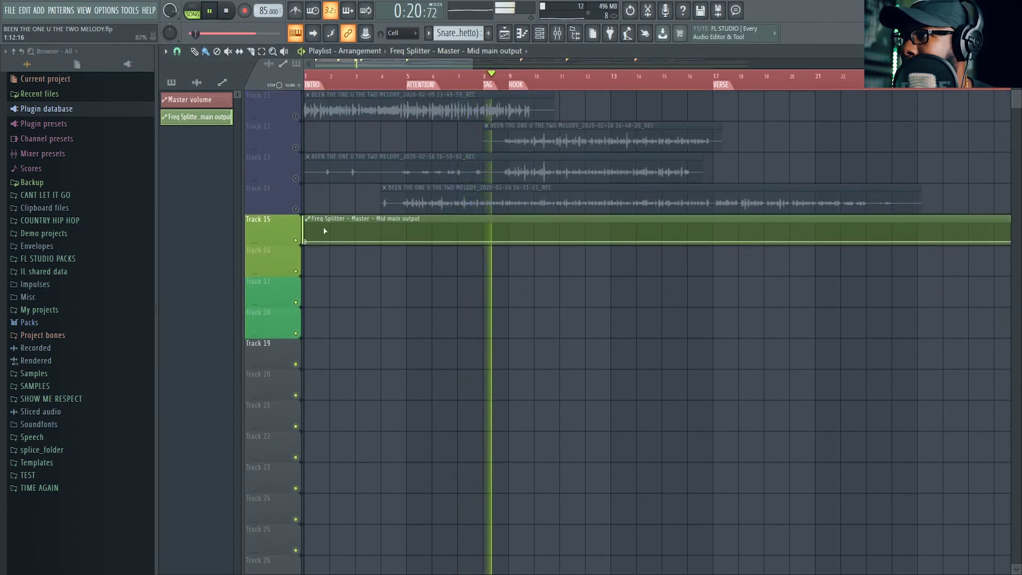
right_click(330, 225)
right_click(332, 242)
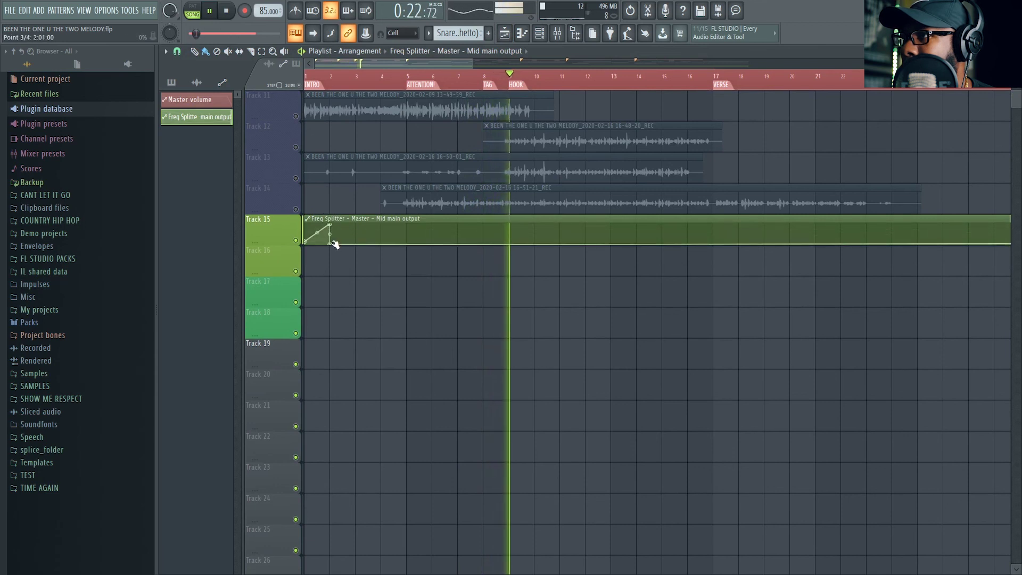
click(328, 75)
click(306, 73)
- Reshape the automation into a rising ramp, then delete the clip from Track 15
right_click(322, 232)
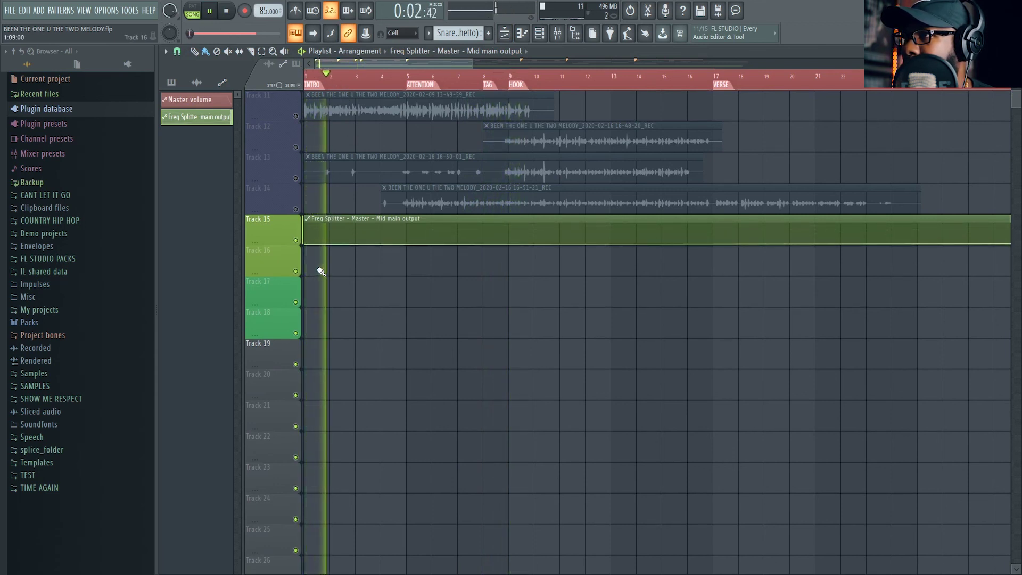
right_click(354, 232)
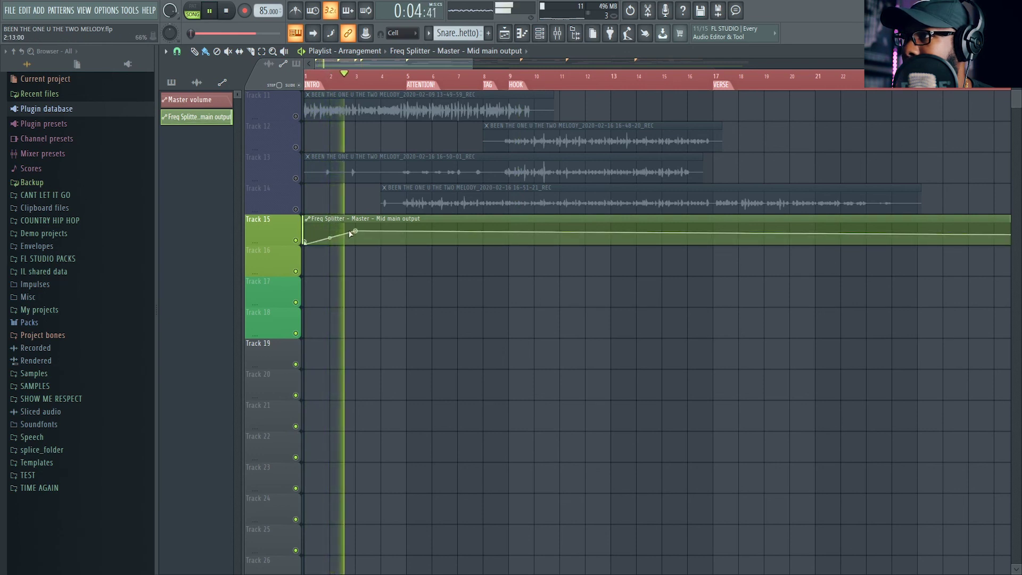
right_click(355, 232)
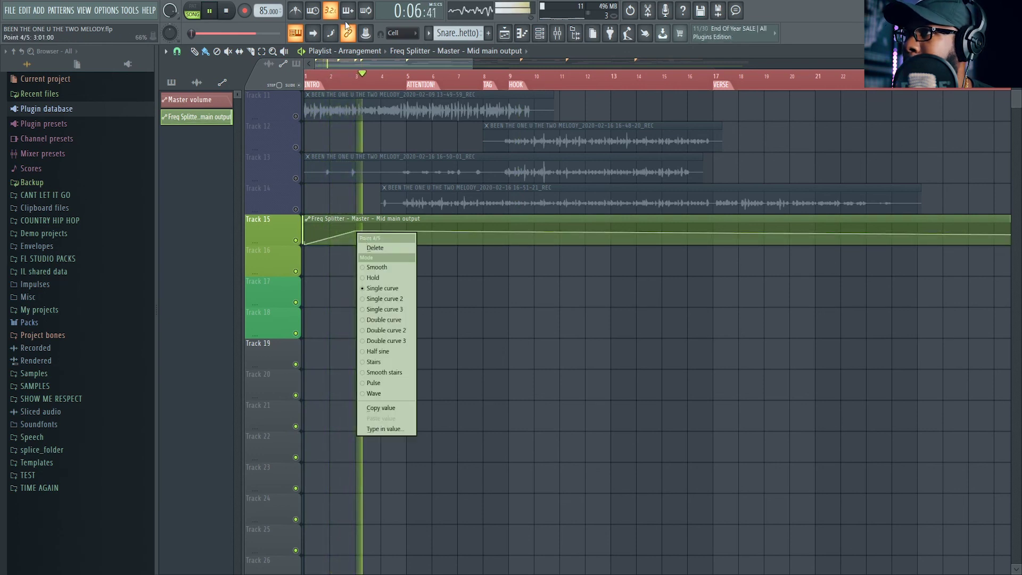
click(327, 63)
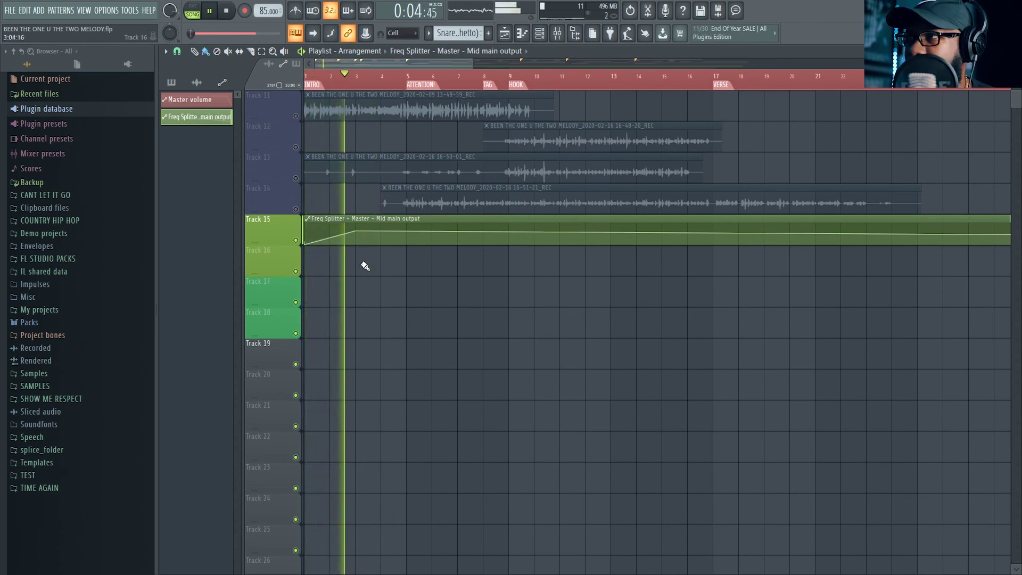
right_click(377, 238)
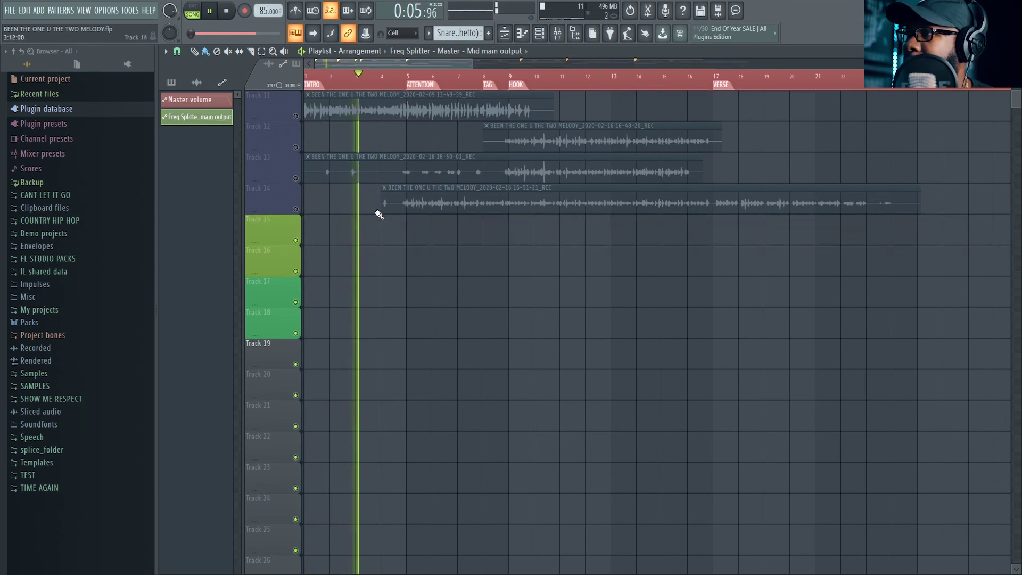
- Stop playback, reopen the Master's Frequency Splitter from the mixer, and check the mid output's options
key(space)
click(561, 40)
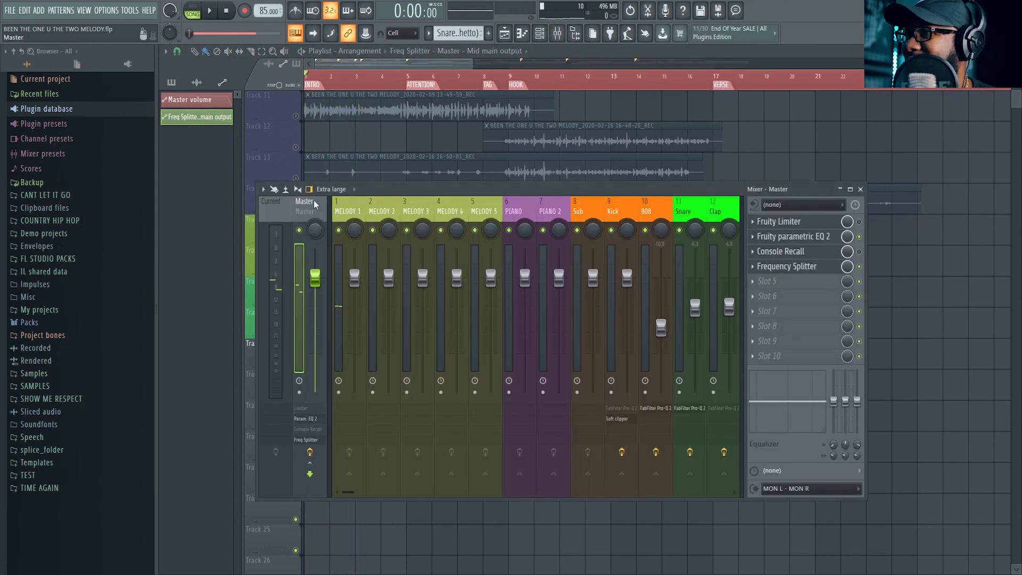
click(796, 267)
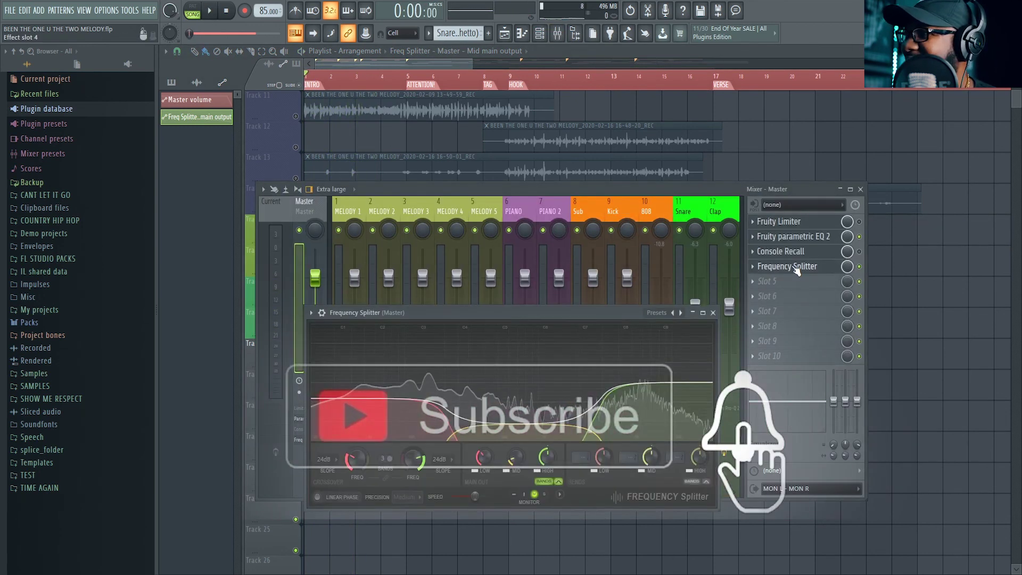
right_click(516, 457)
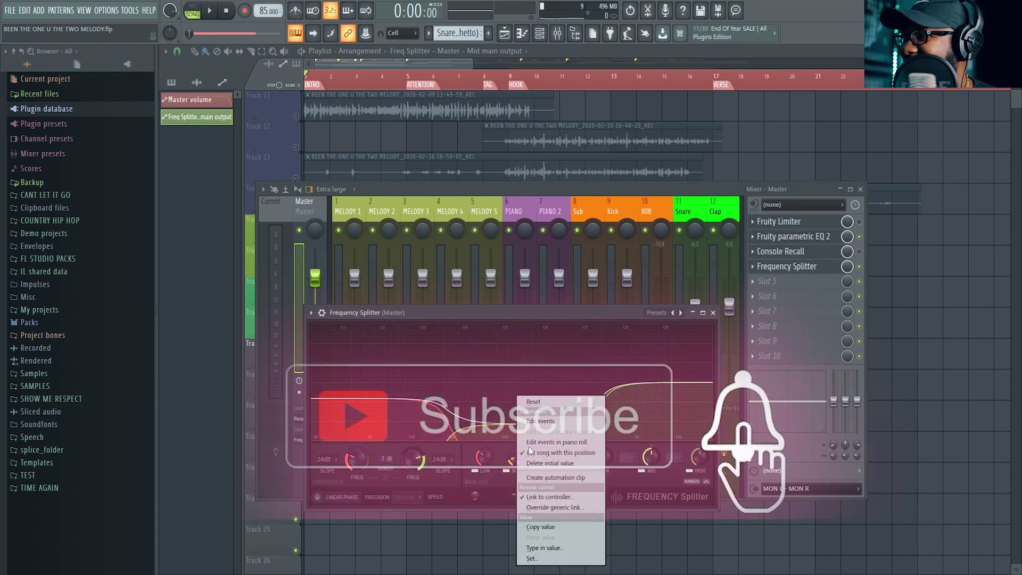
click(518, 452)
key(space)
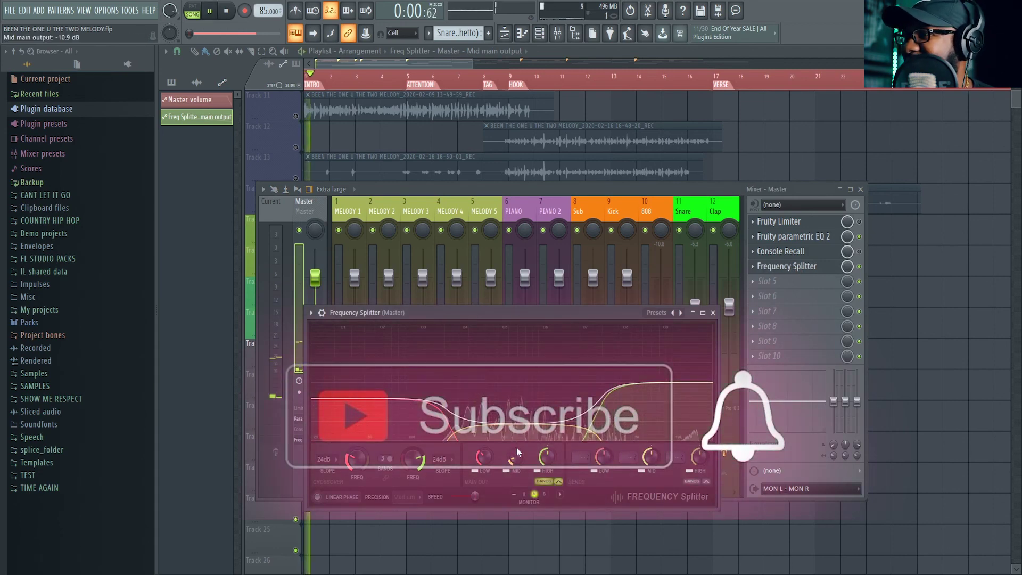
key(space)
right_click(516, 455)
click(526, 456)
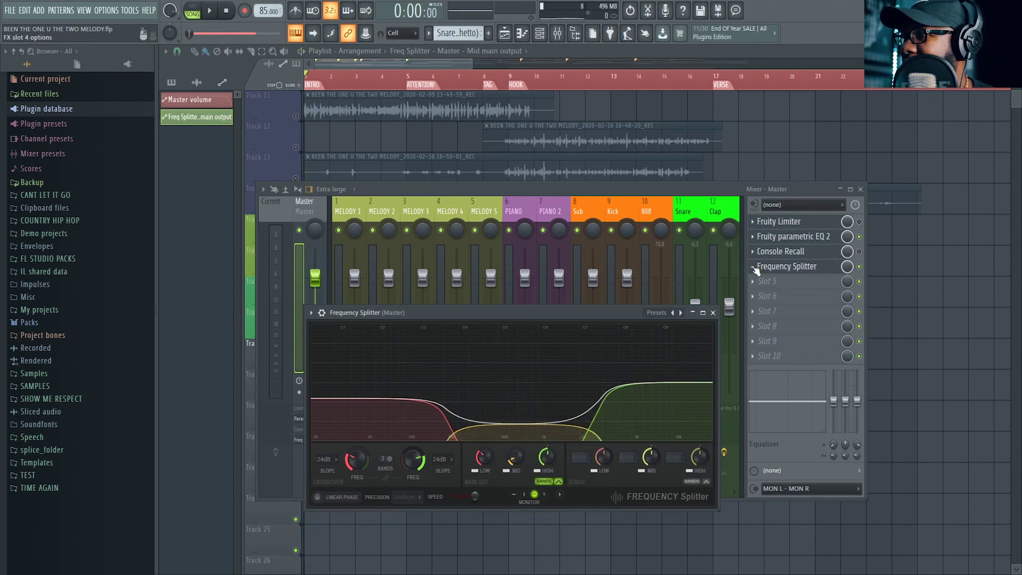
- Load the 'Isolate below 200Hz' preset on the Frequency Splitter
click(313, 313)
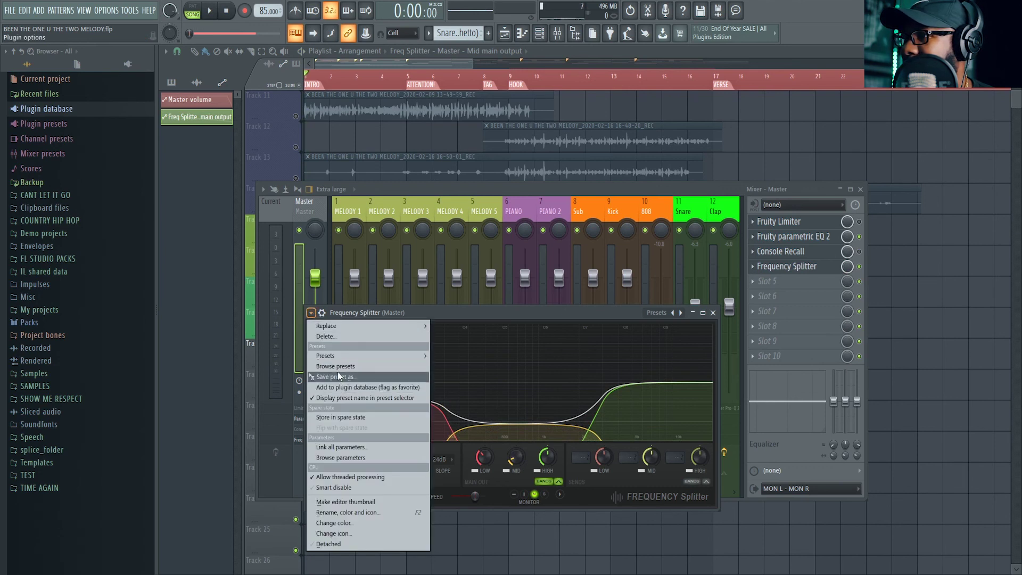
mouse_move(357, 360)
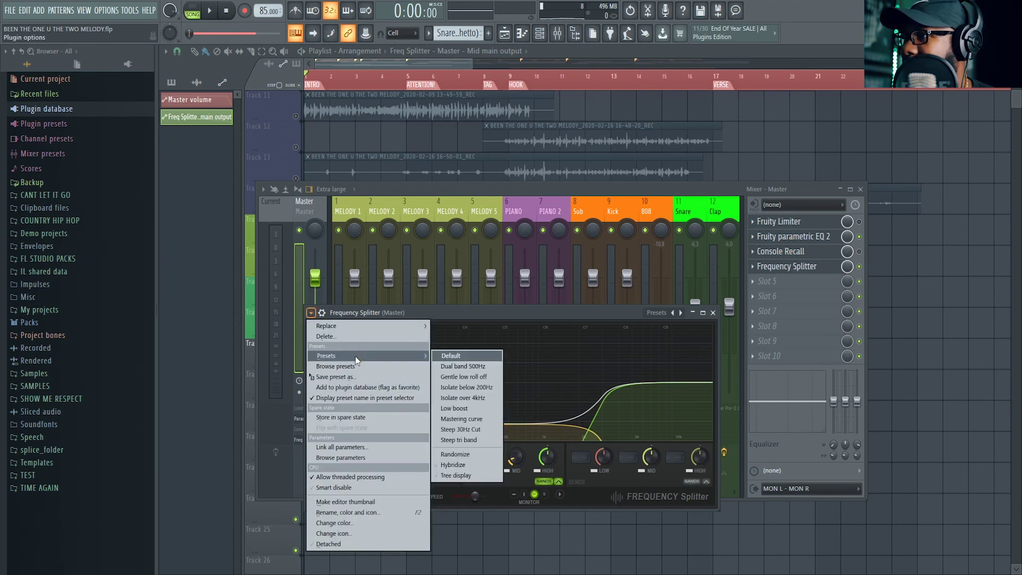
click(469, 387)
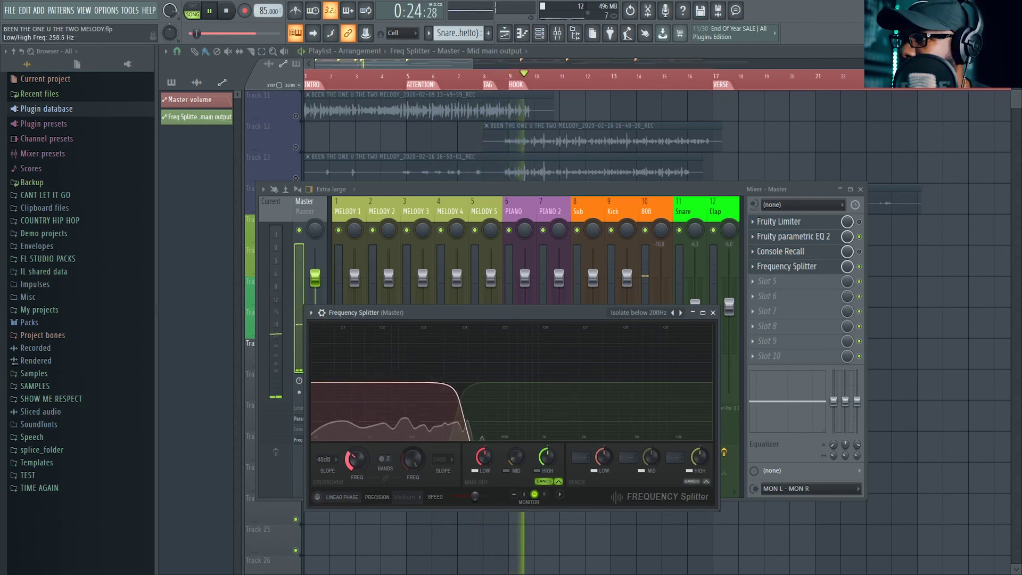
- Sweep the crossover frequency between about 1568 Hz and 65 Hz, settling near 278 Hz, then reopen the presets list
mouse_move(355, 459)
mouse_down()
mouse_move(355, 440)
mouse_move(356, 454)
mouse_up()
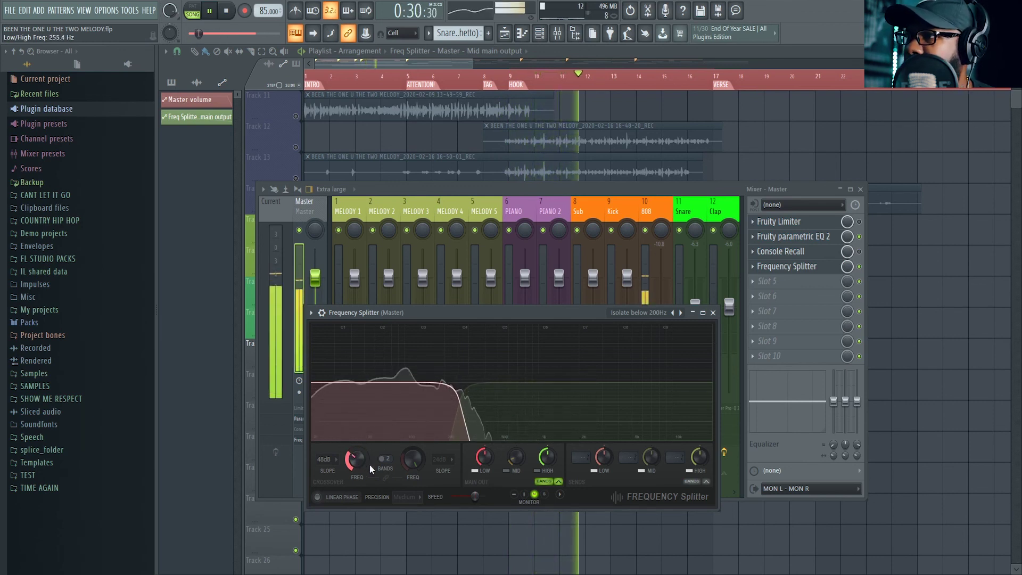
drag(360, 463, 360, 471)
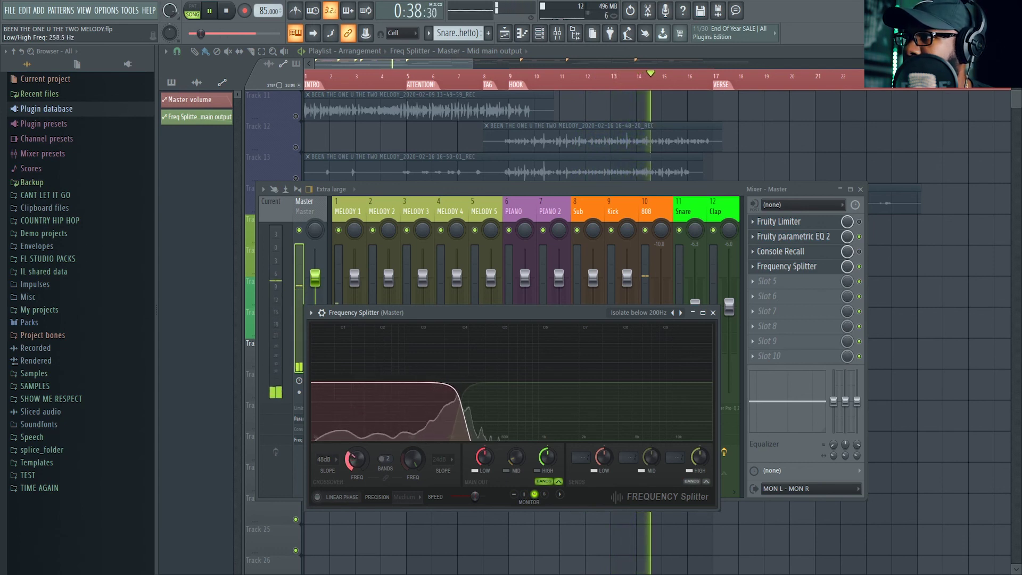
drag(355, 459, 355, 457)
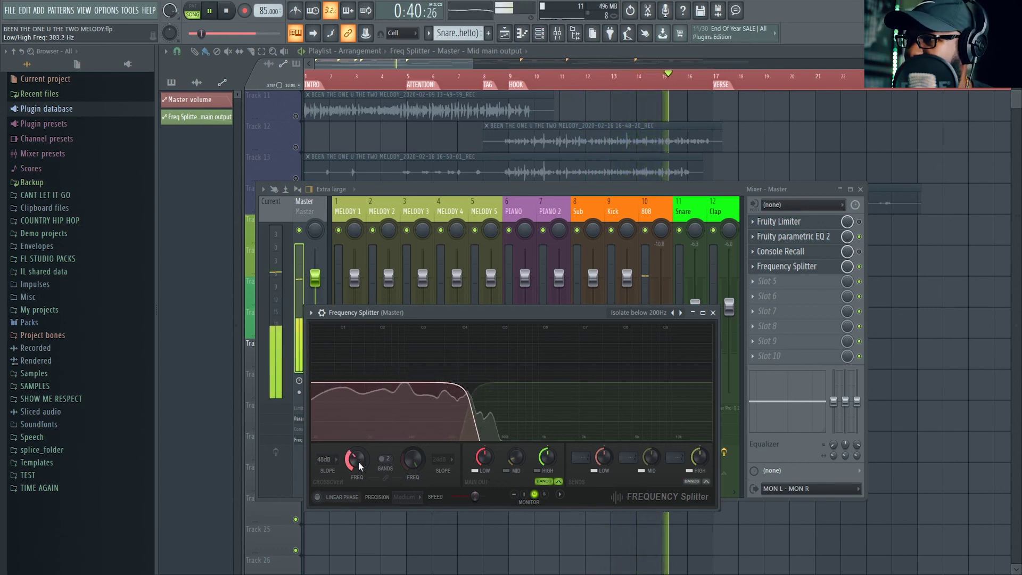
click(314, 313)
mouse_move(373, 356)
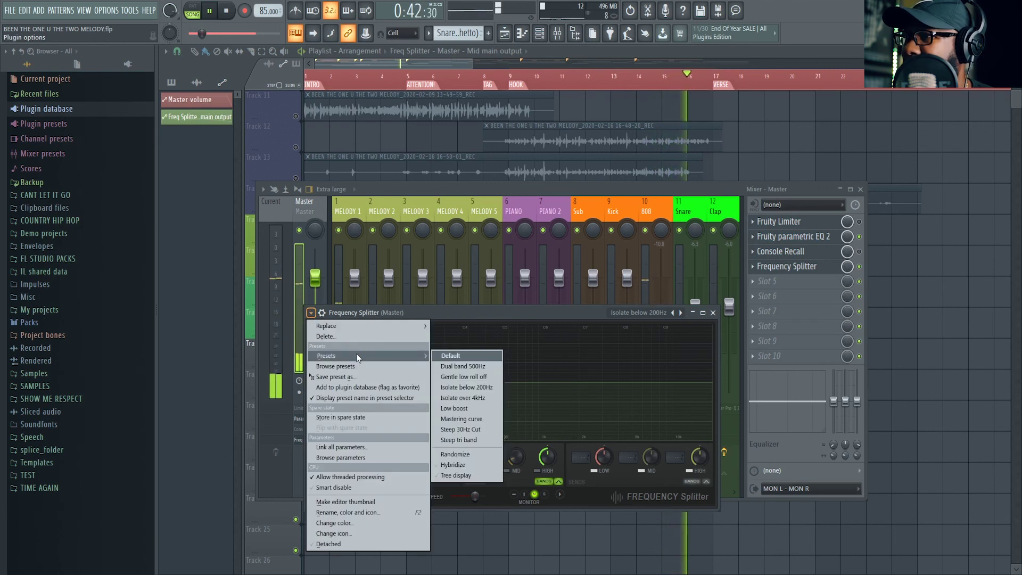
- Apply the Low boost preset to the Frequency Splitter, then replace it with Fruity Reeverb 2
click(481, 408)
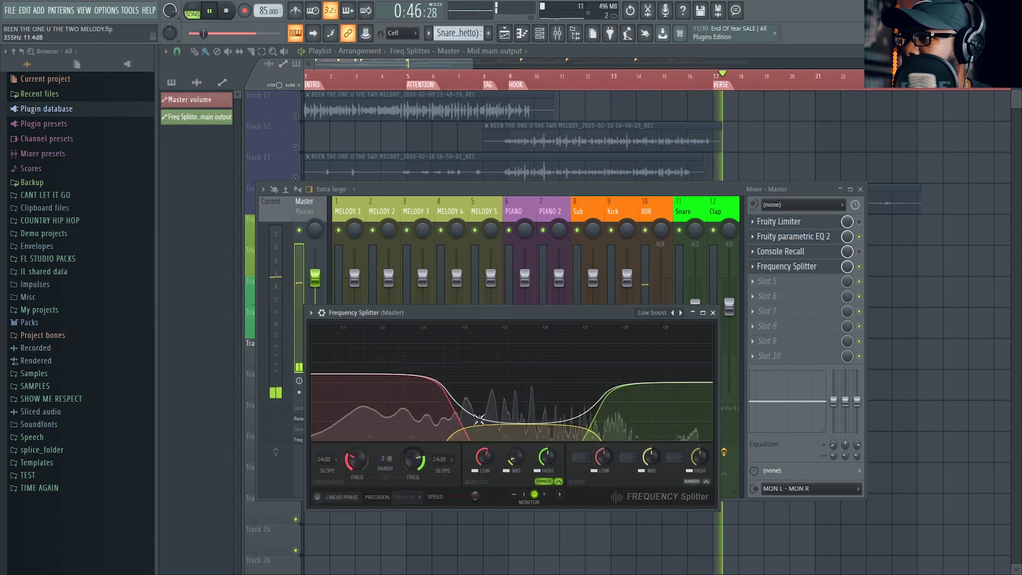
click(311, 313)
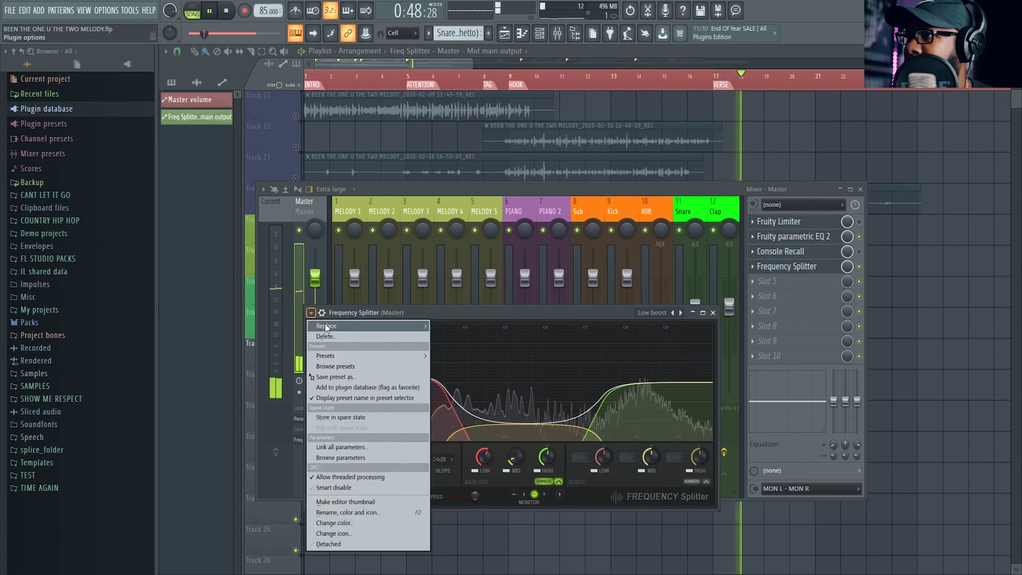
mouse_move(354, 330)
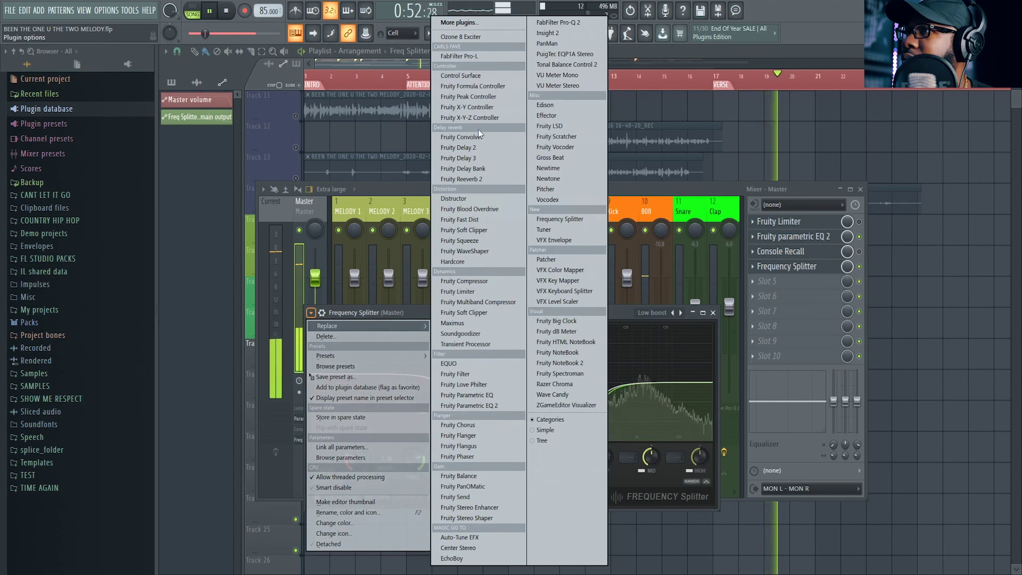
click(482, 179)
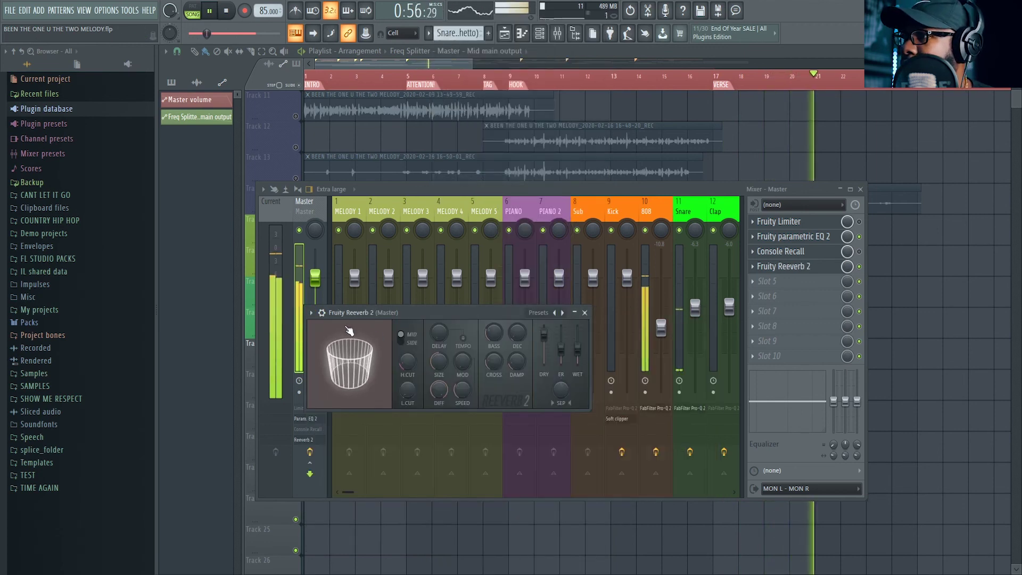
- Dismiss the Reeverb 2 options, close its window and stop playback
click(311, 314)
mouse_move(382, 361)
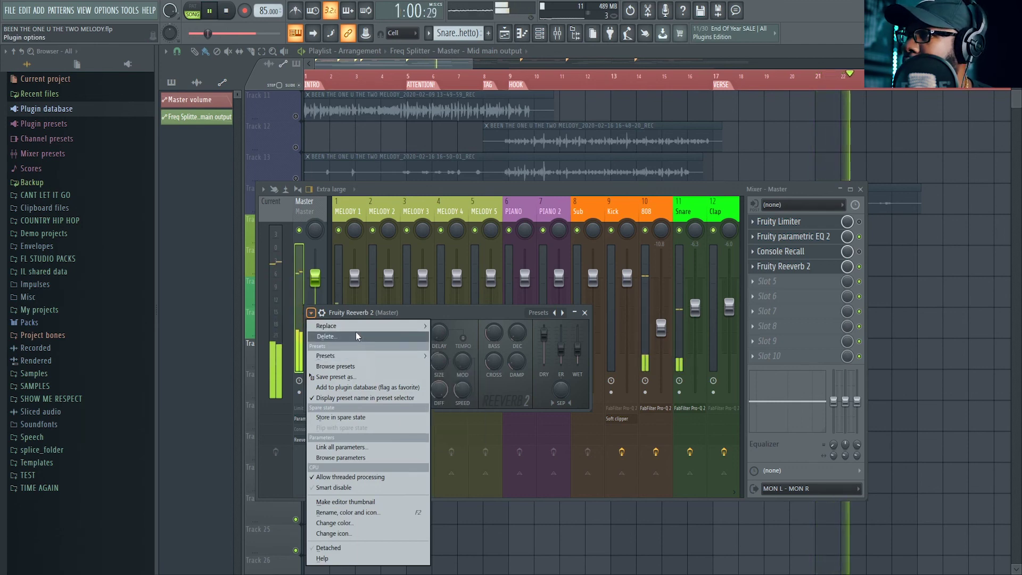
key(Escape)
key(Escape)
key(space)
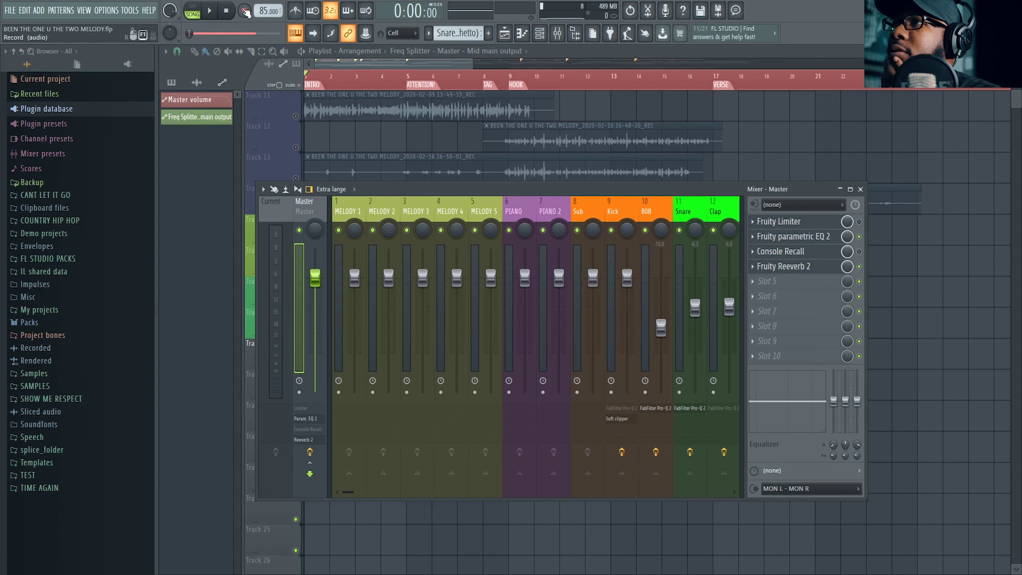
- Arm recording, then load Maximus into the Master's fifth effect slot
right_click(246, 11)
click(246, 11)
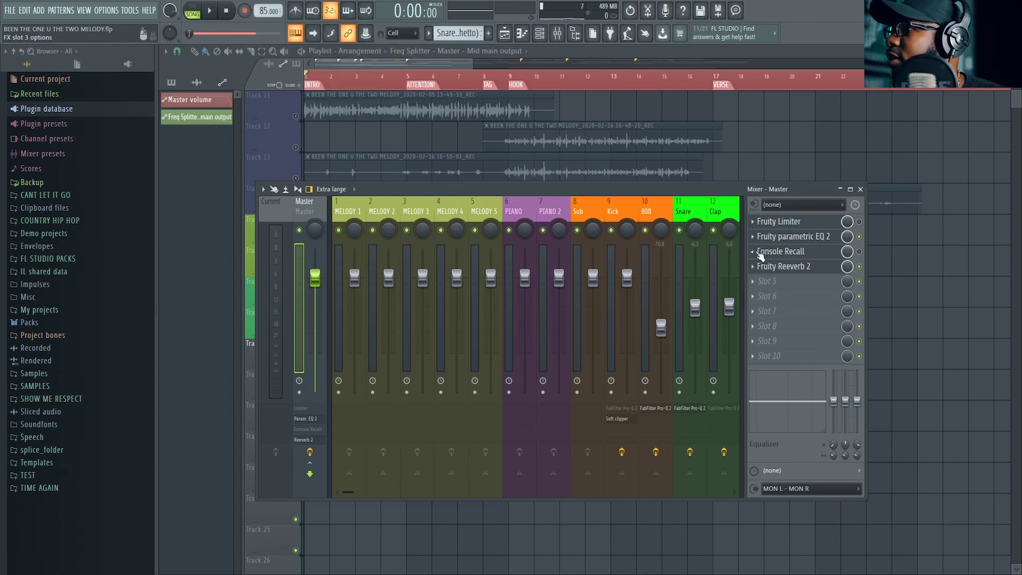
click(762, 282)
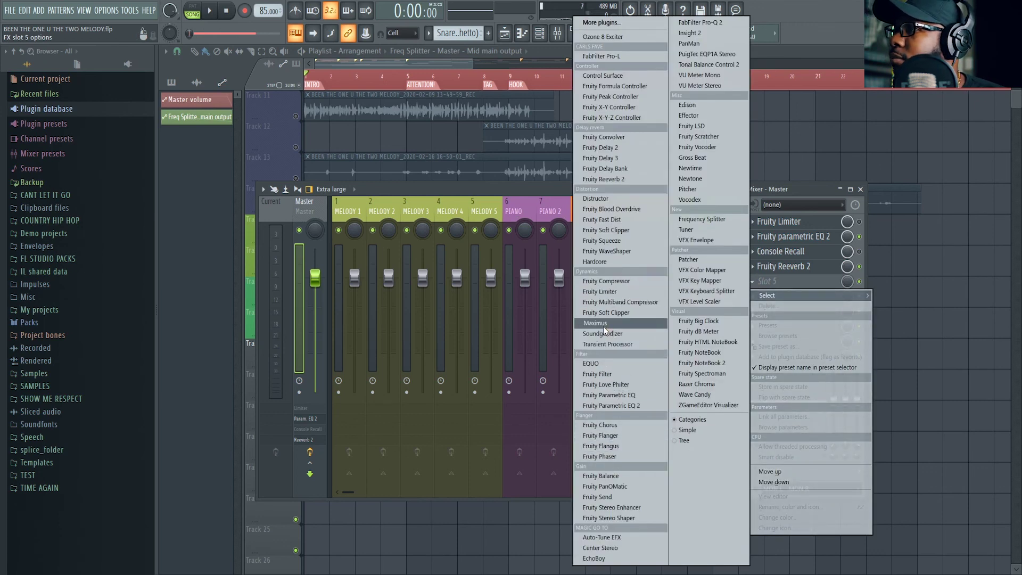
click(595, 324)
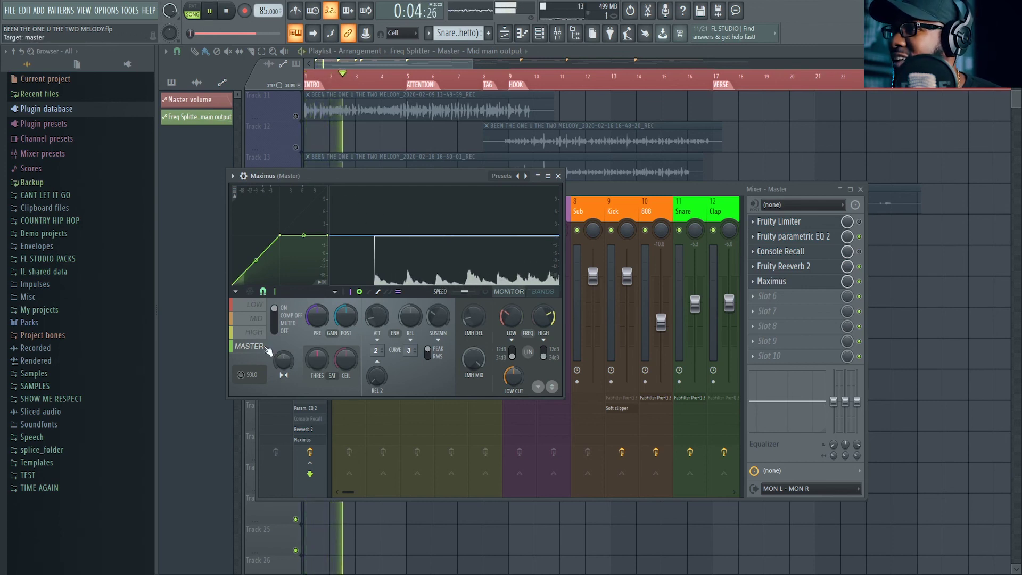
- Turn on Maximus's LIN linear-phase mode and stop playback
click(528, 353)
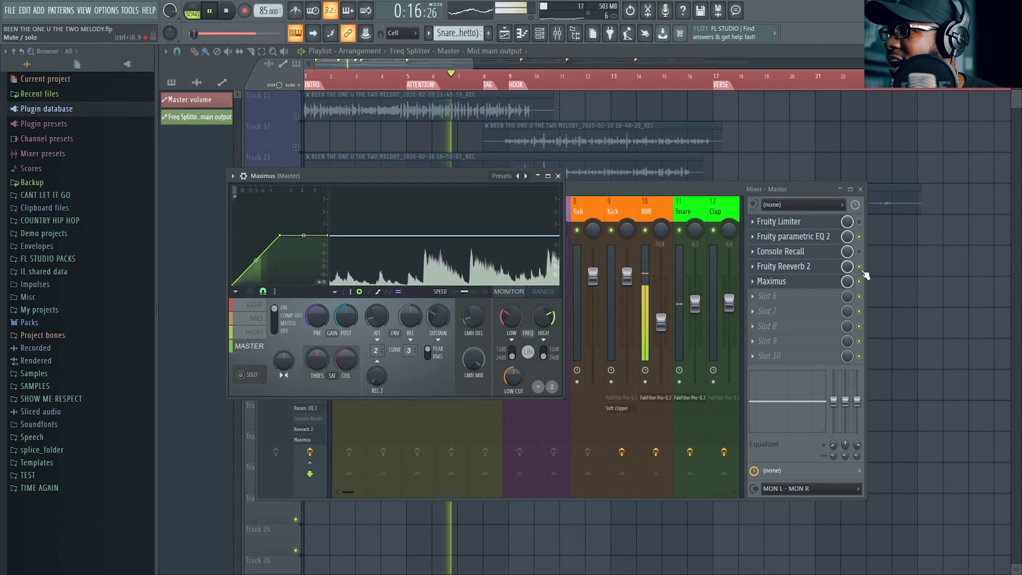
click(797, 273)
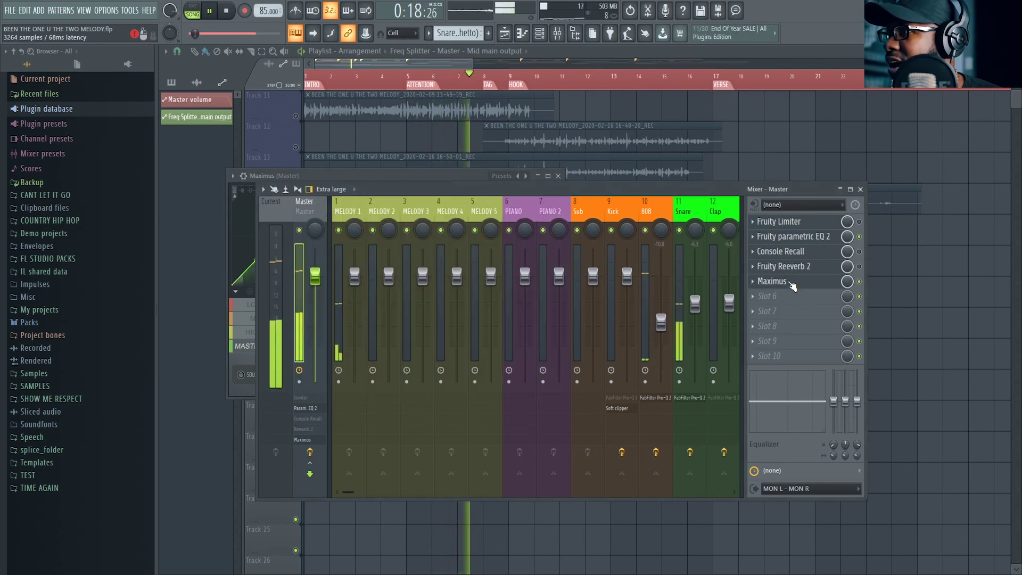
click(793, 283)
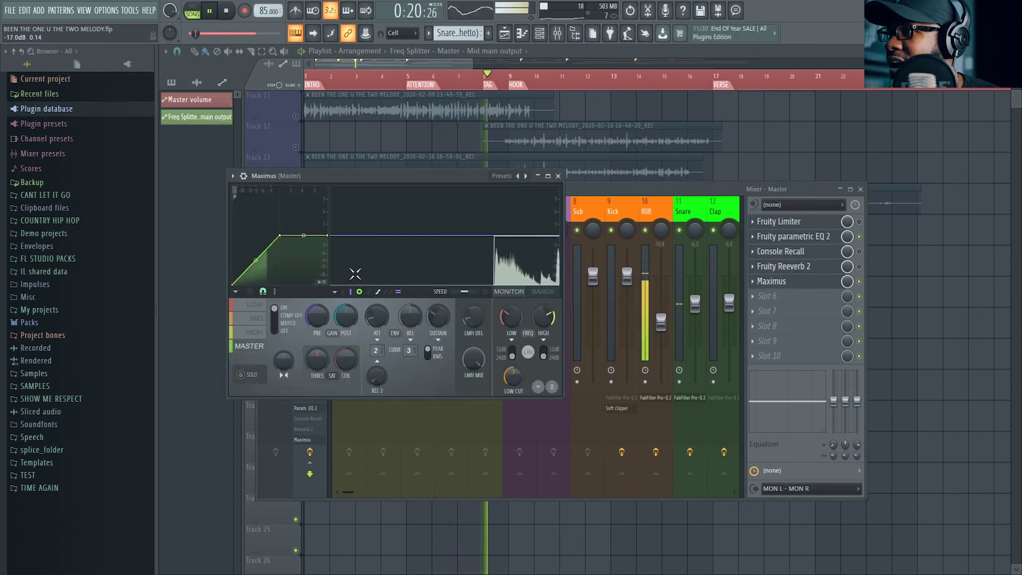
key(space)
- Show Maximus's BANDS view with the output spectrogram, then resume playback from bar 7
click(358, 292)
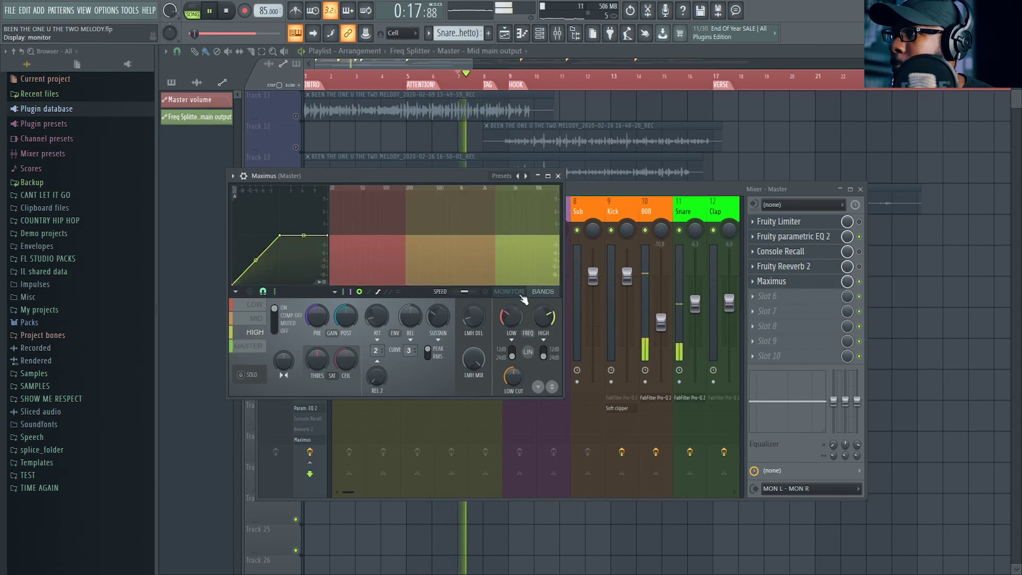
click(486, 293)
key(space)
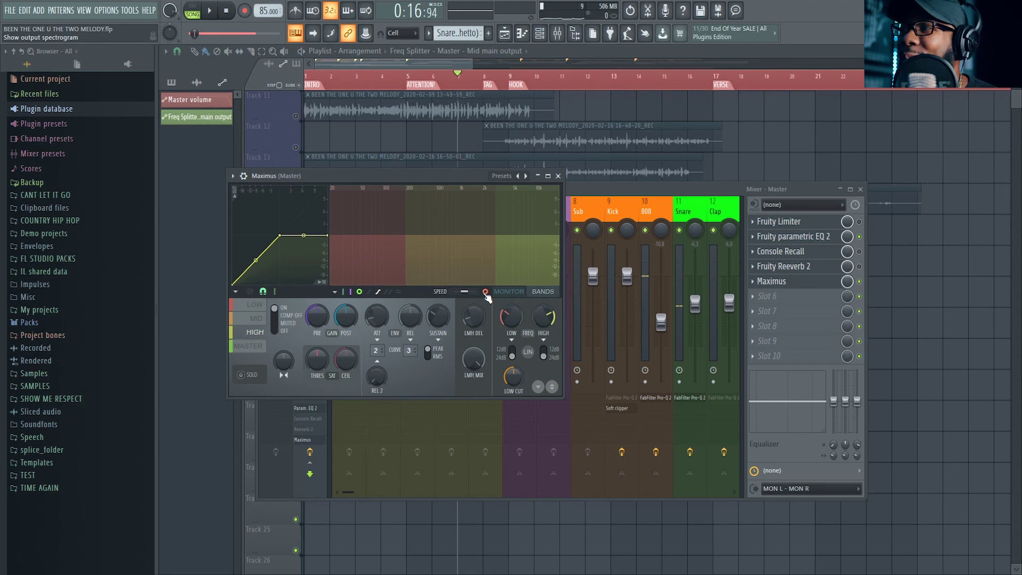
key(space)
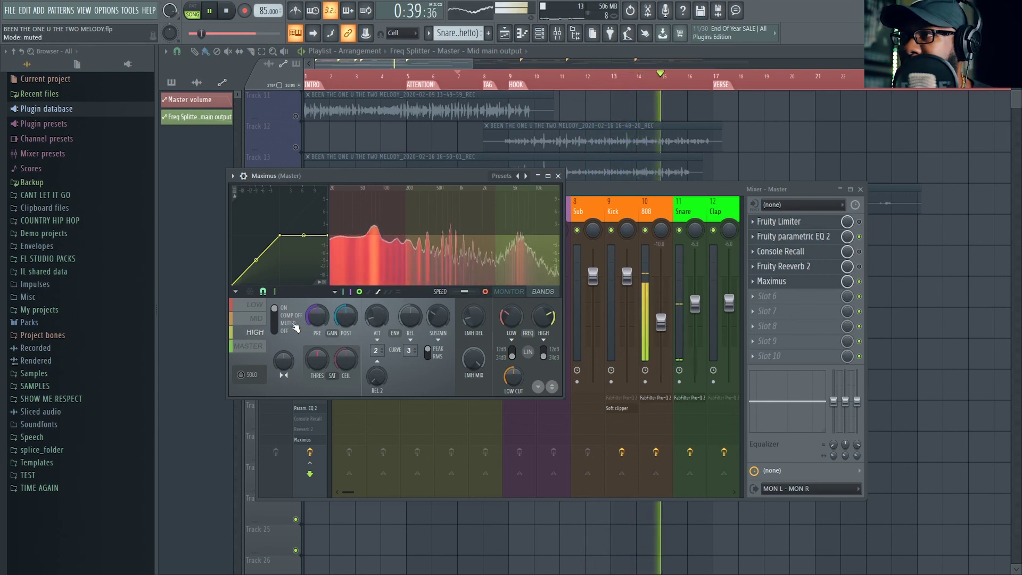
- Step Maximus through Mid, Low, Monitor, High and back to Mid, then enable band analysis envelopes
click(256, 318)
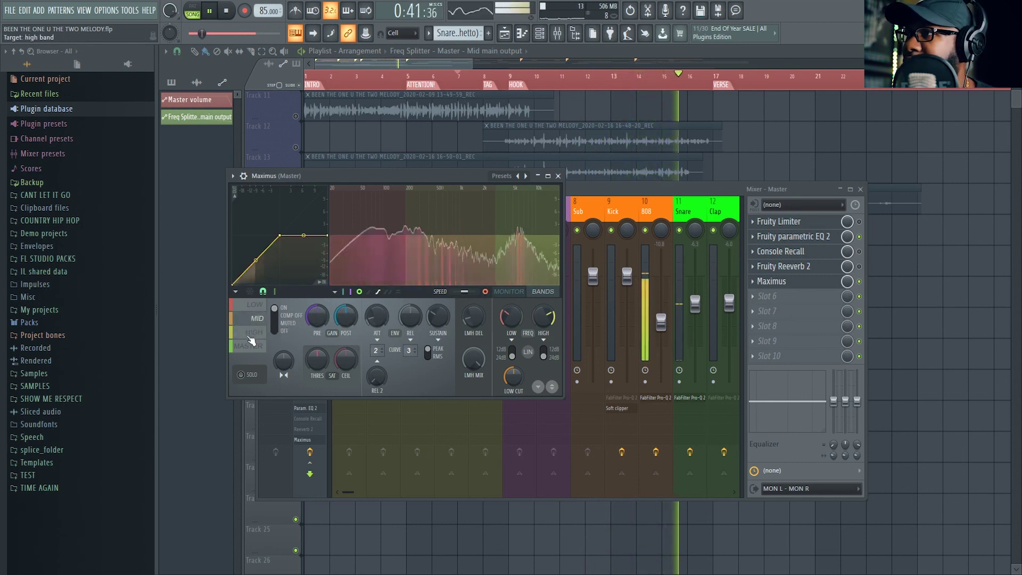
click(255, 306)
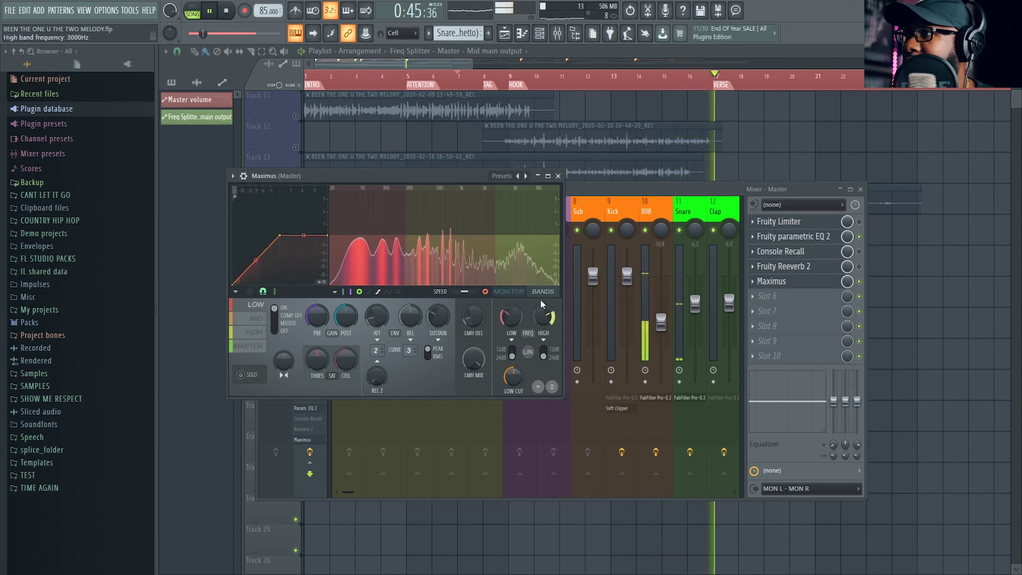
click(509, 291)
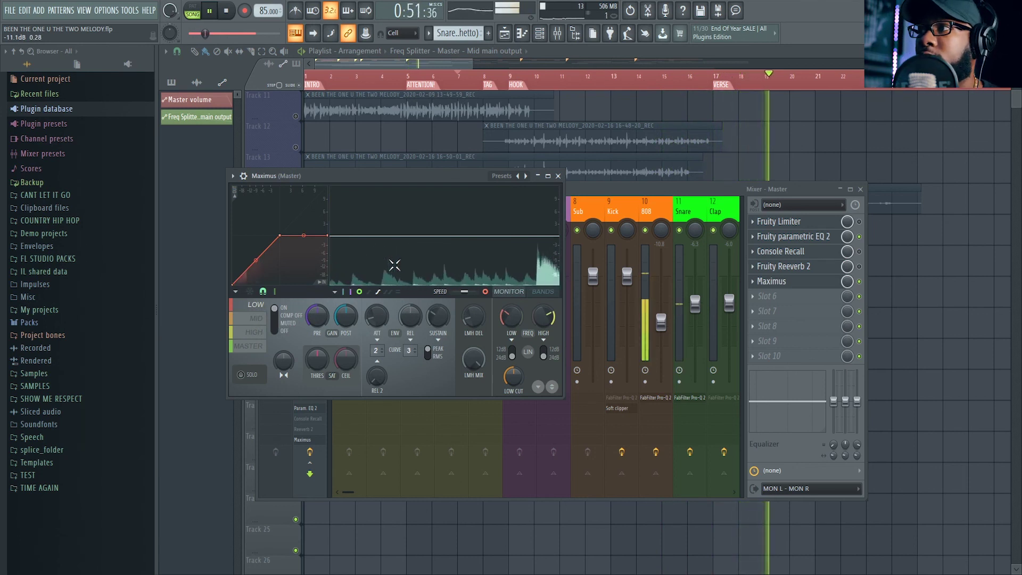
click(257, 332)
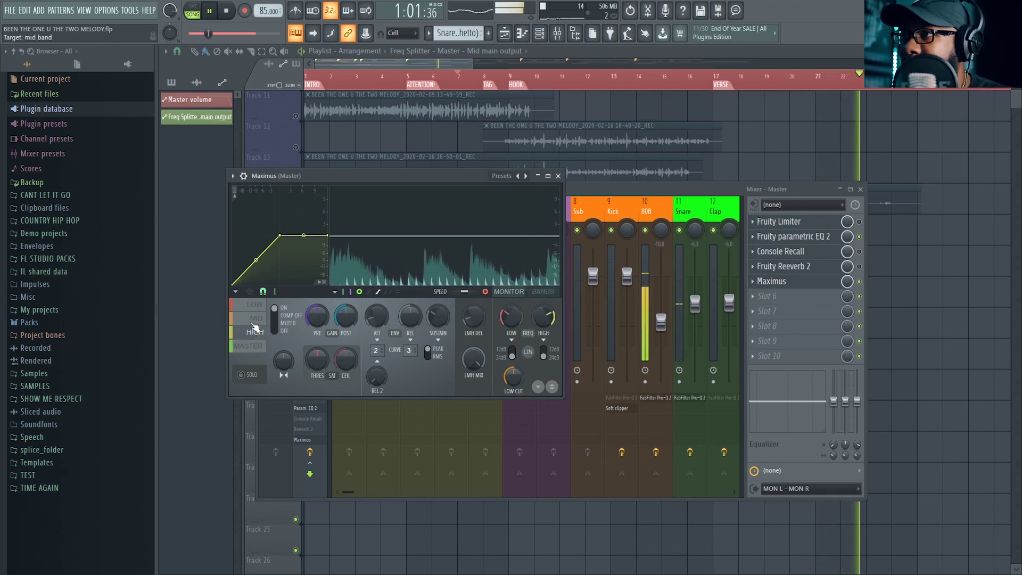
click(255, 323)
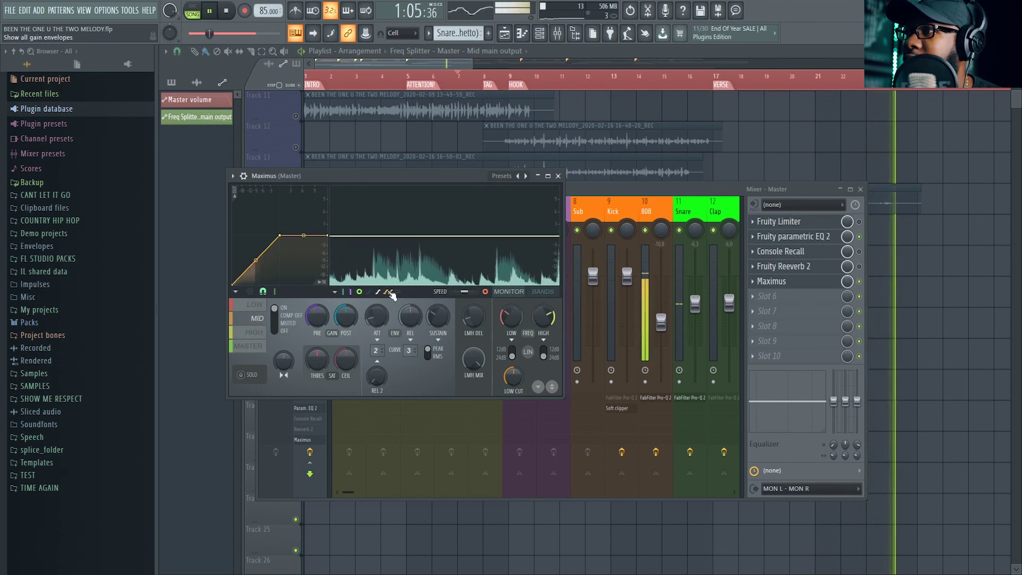
click(371, 294)
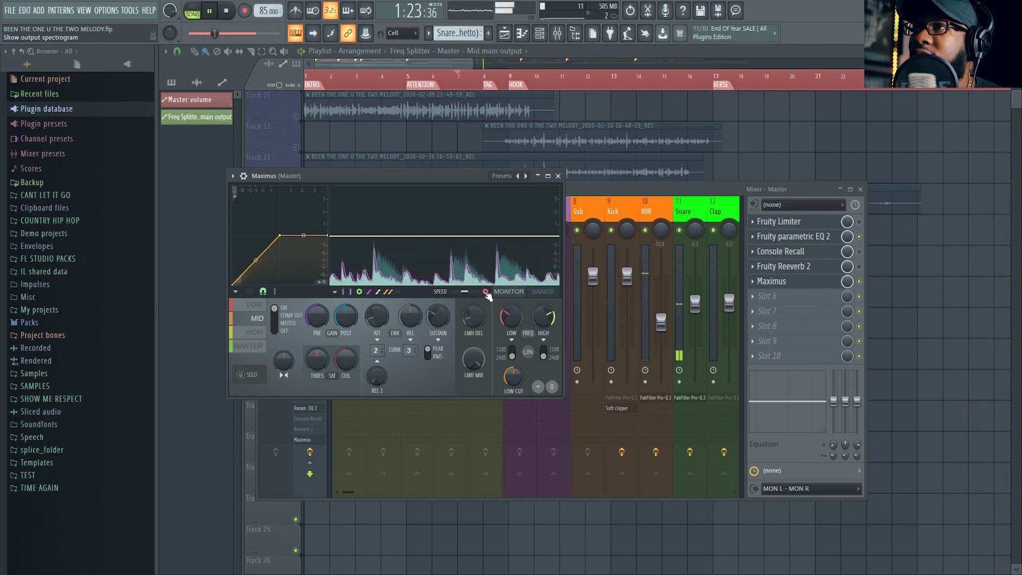
- Show Maximus's band view with the output spectrum overlaid, then stop playback and return to the start
click(486, 293)
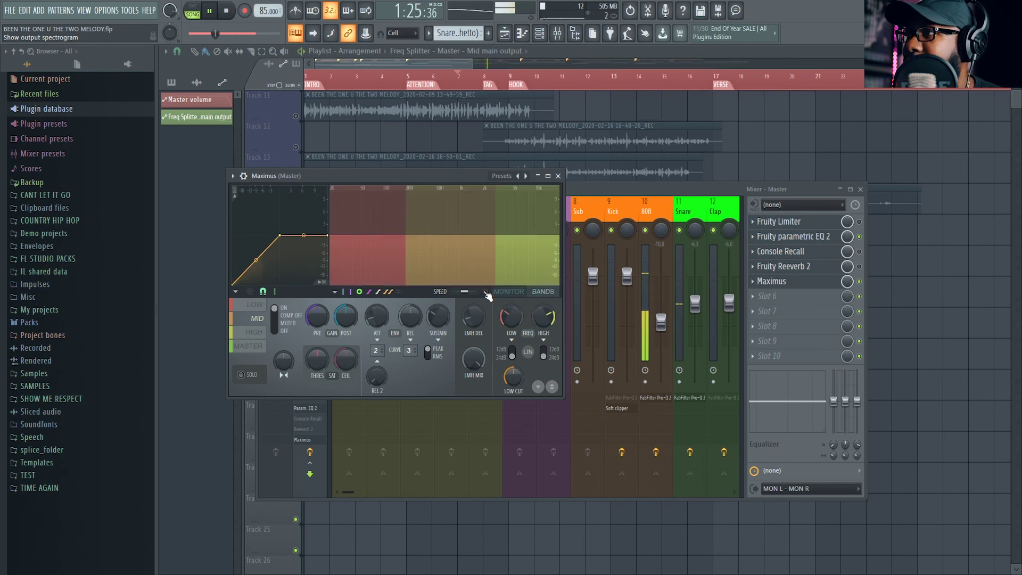
click(512, 293)
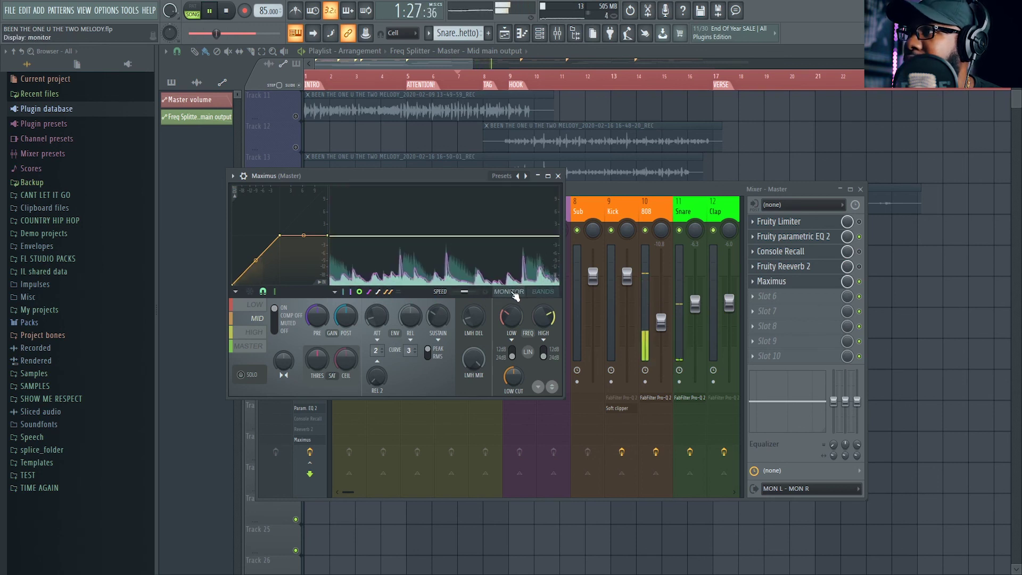
click(539, 293)
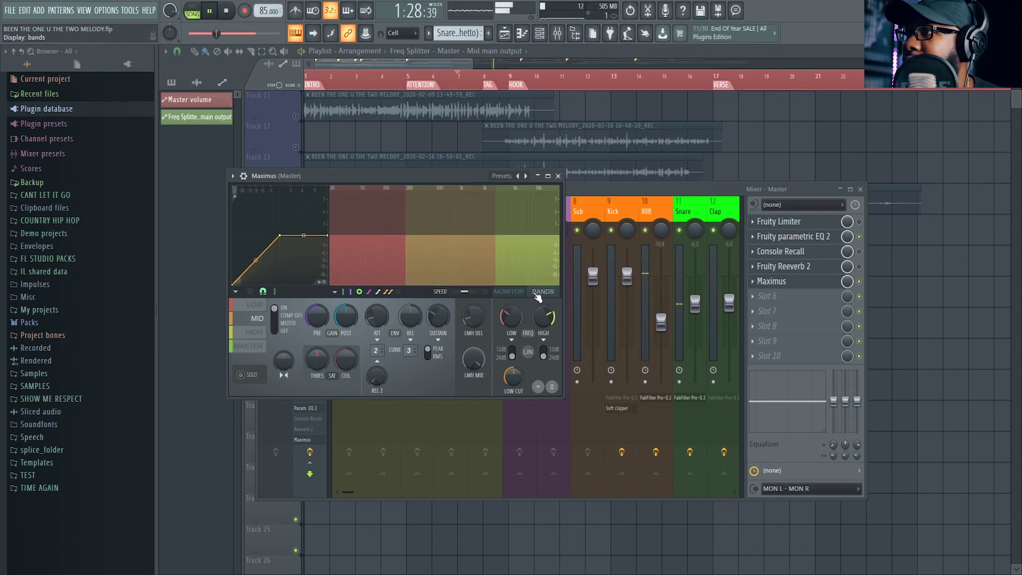
click(486, 292)
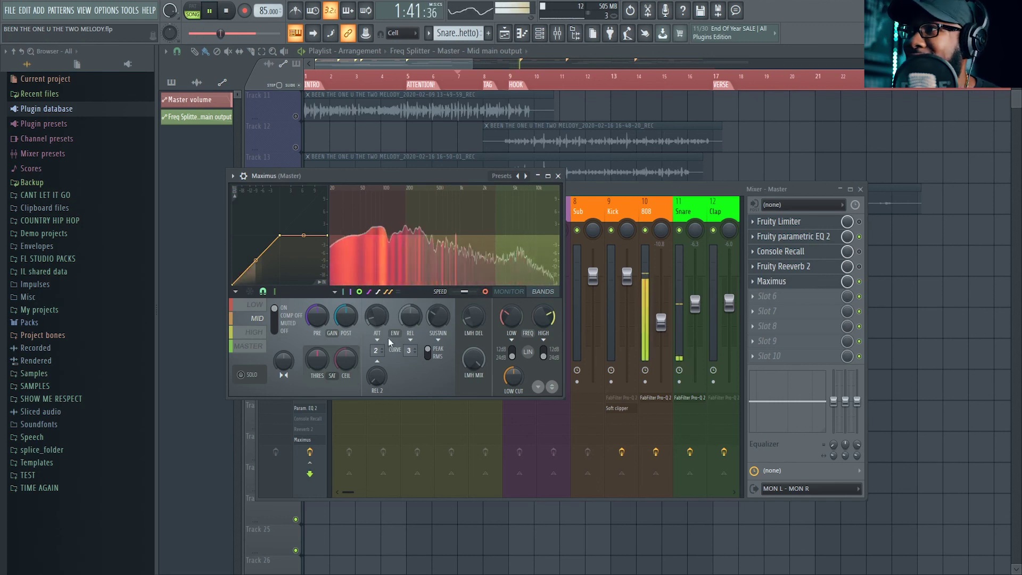
click(227, 11)
click(226, 12)
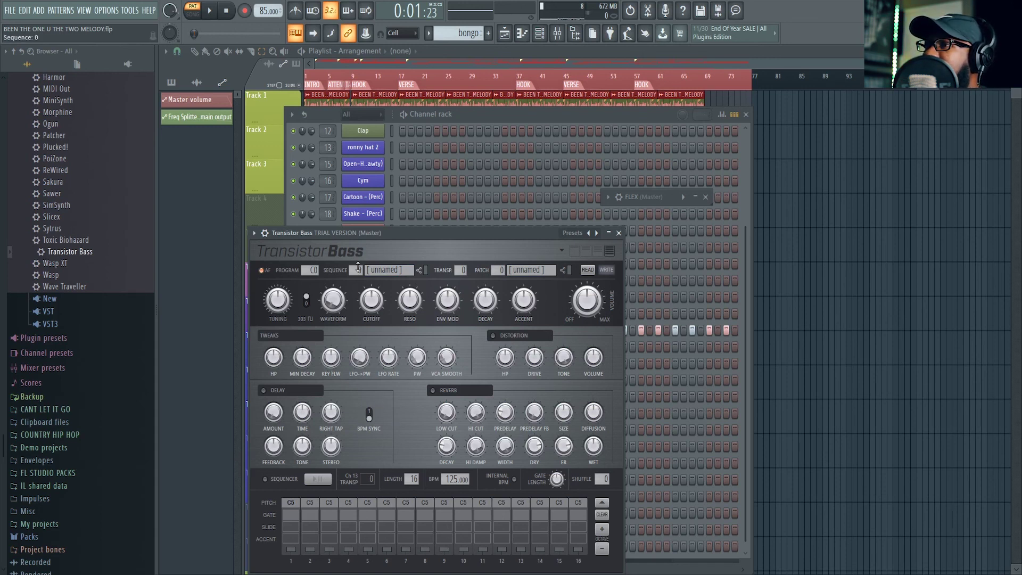
- Audition the Transistor Bass with a few notes, retune it with the Tuning knob, and switch on 303 mode
key(b)
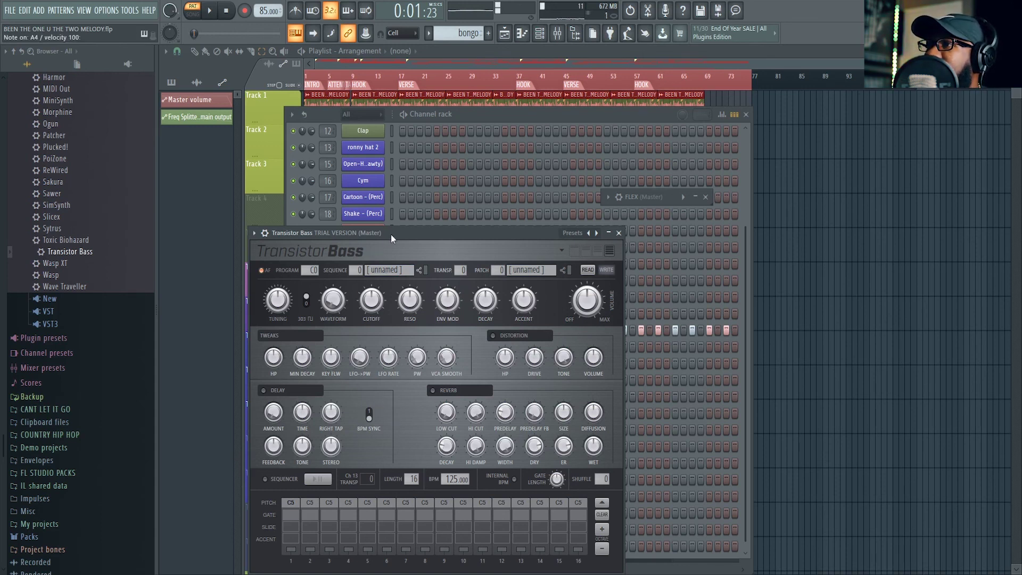
key(m)
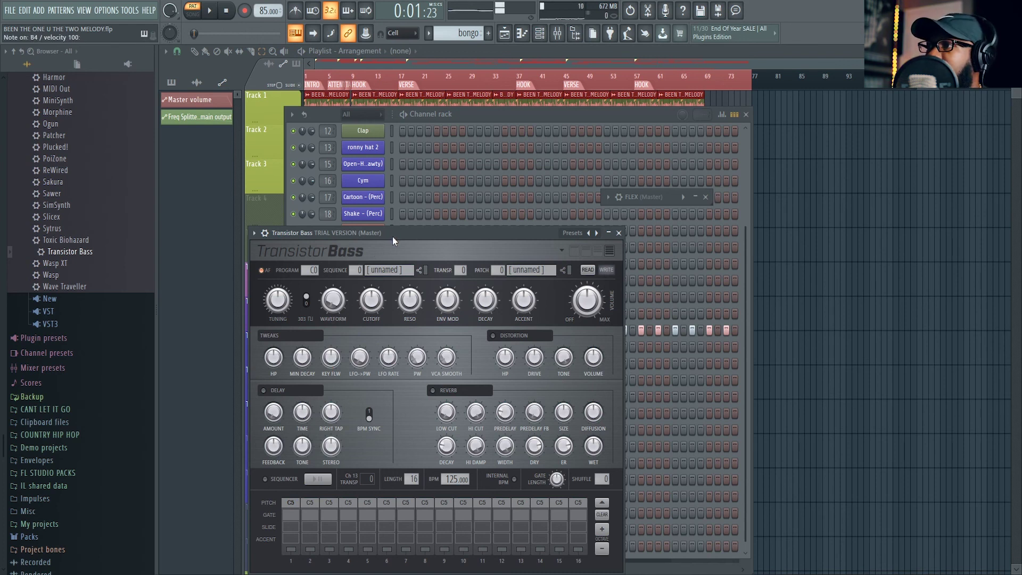
key(m)
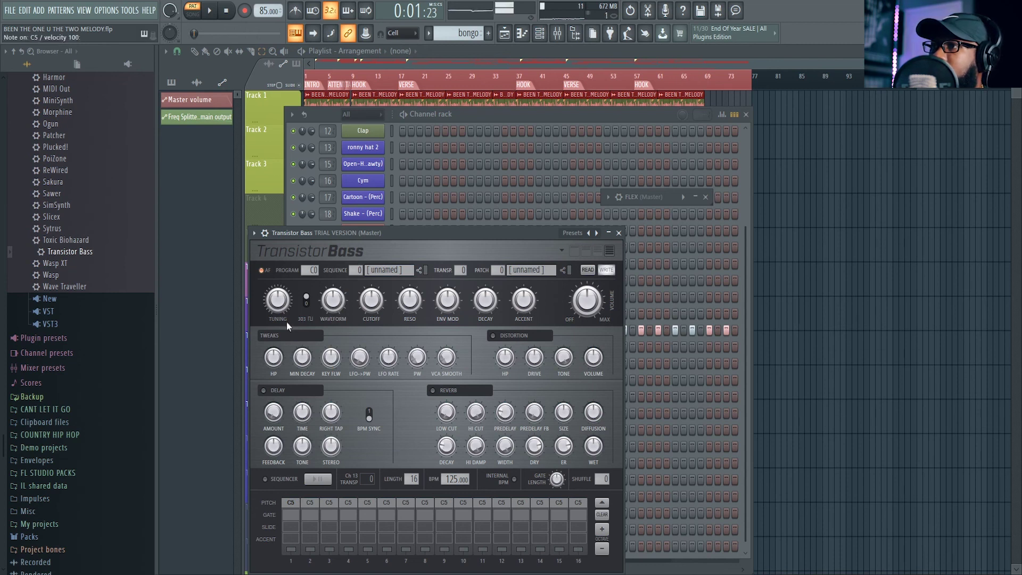
drag(283, 317, 283, 313)
key(comma)
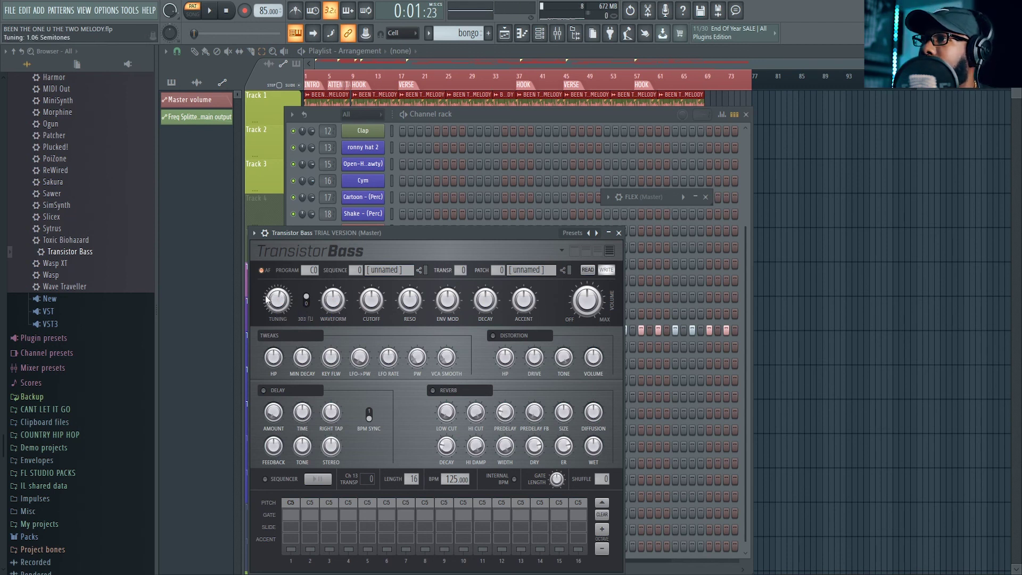
mouse_move(277, 300)
mouse_down()
mouse_move(278, 316)
mouse_move(279, 301)
mouse_up()
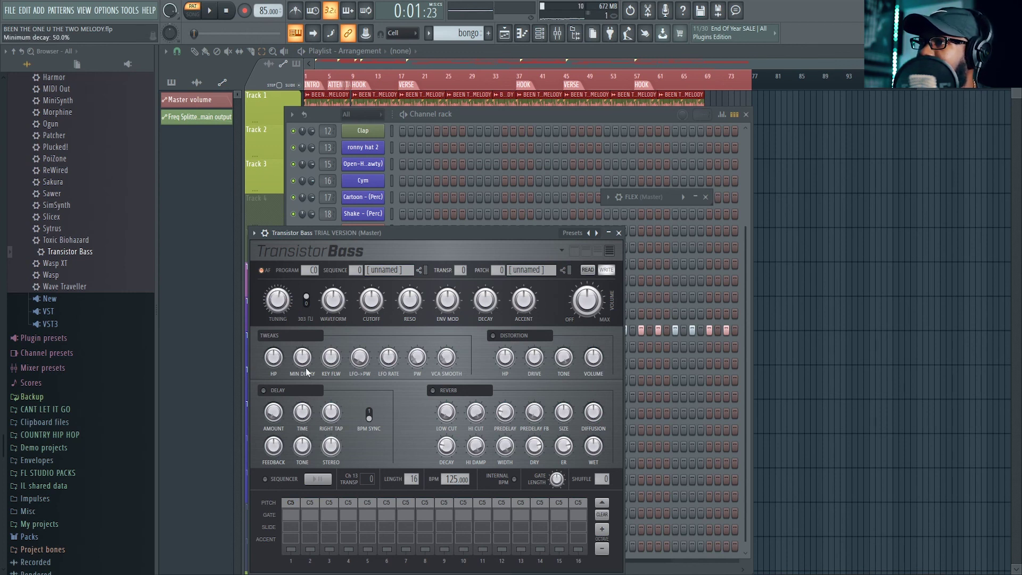
click(306, 301)
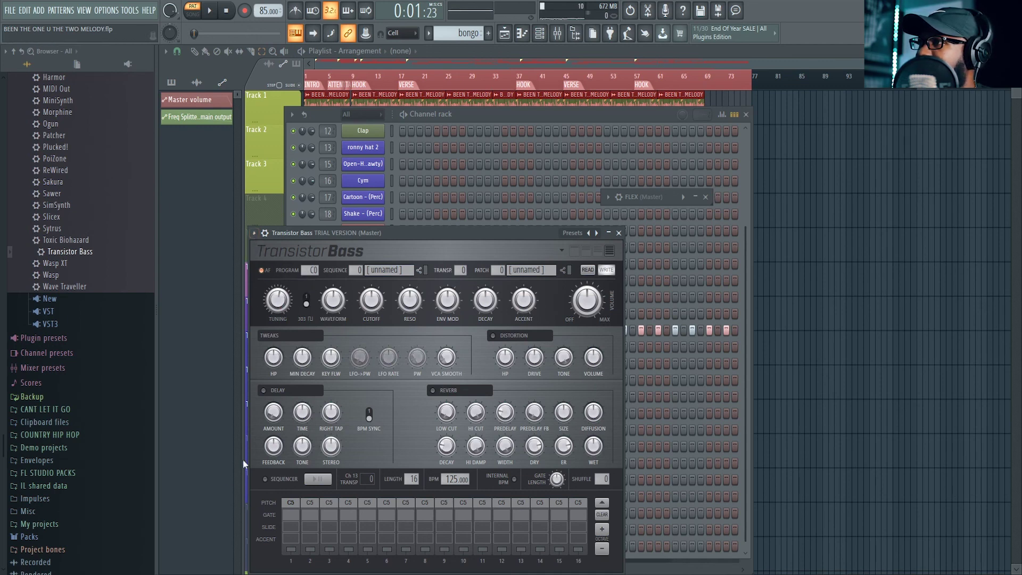
- Load Transistor Bass's Sequencer off preset from the plugin options Presets menu
click(254, 232)
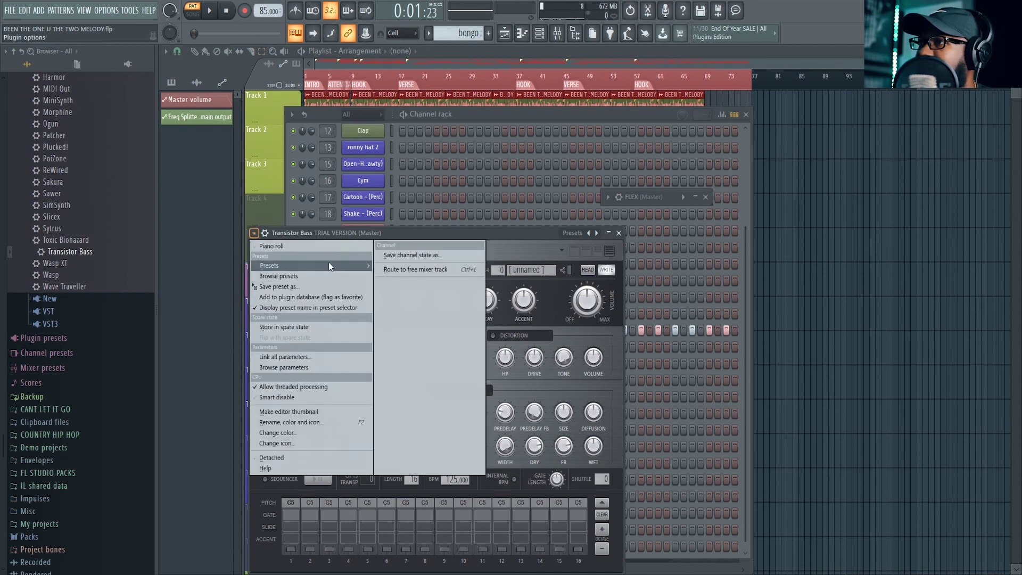
mouse_move(329, 266)
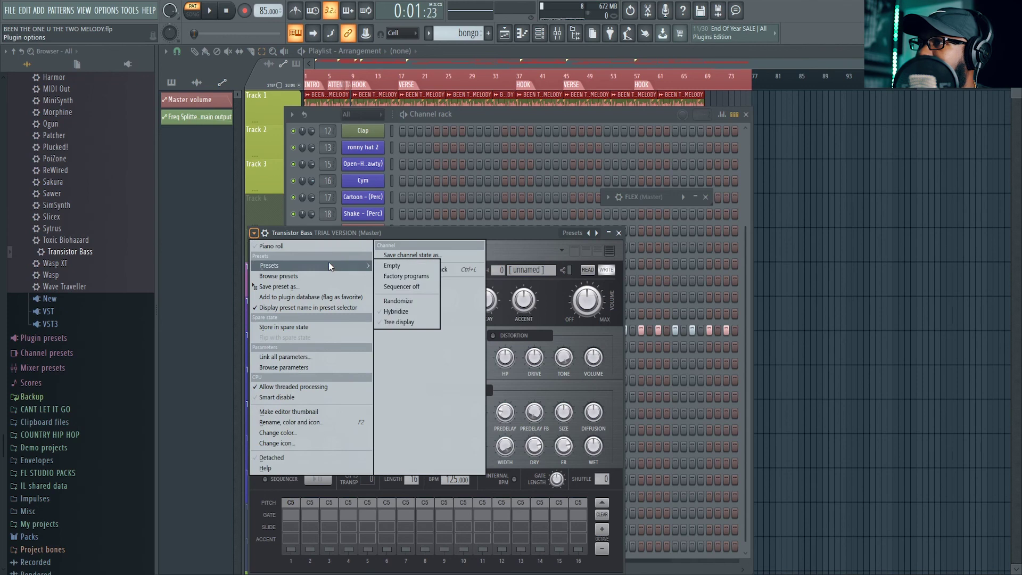
click(425, 286)
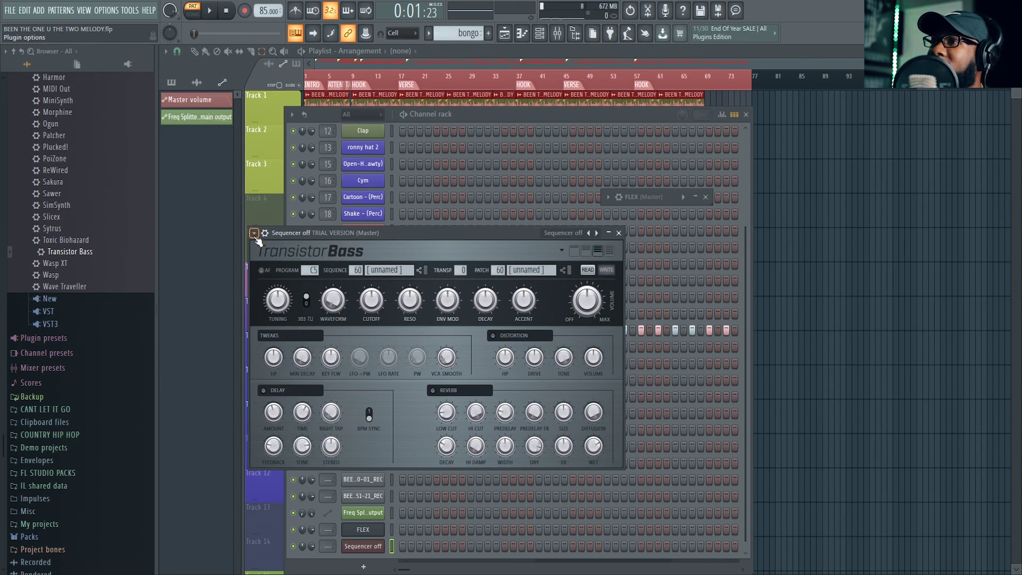
- Close Transistor Bass, expand FLEX into its full window and move it up and left
click(609, 233)
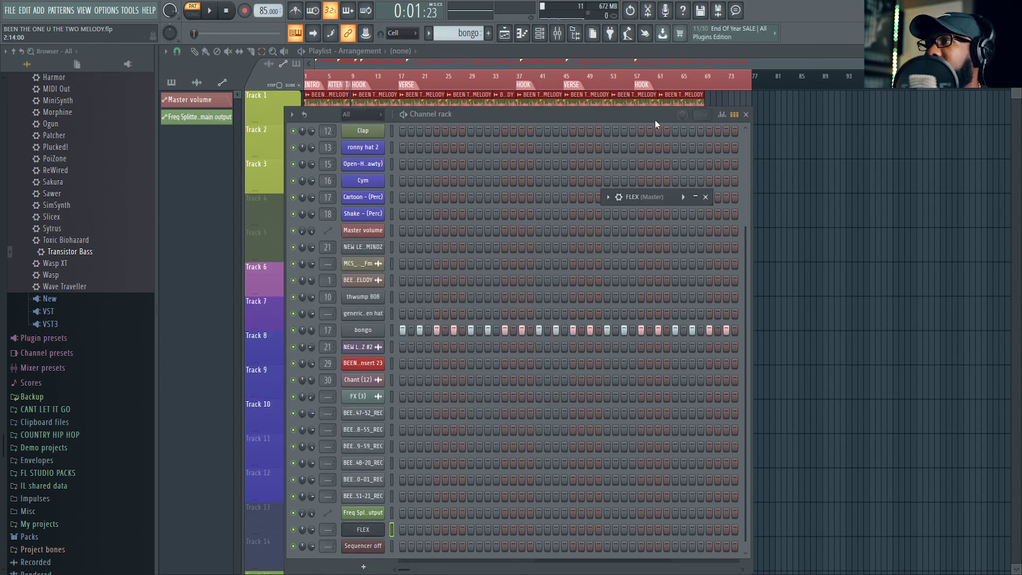
click(697, 198)
drag(574, 197, 711, 141)
click(310, 529)
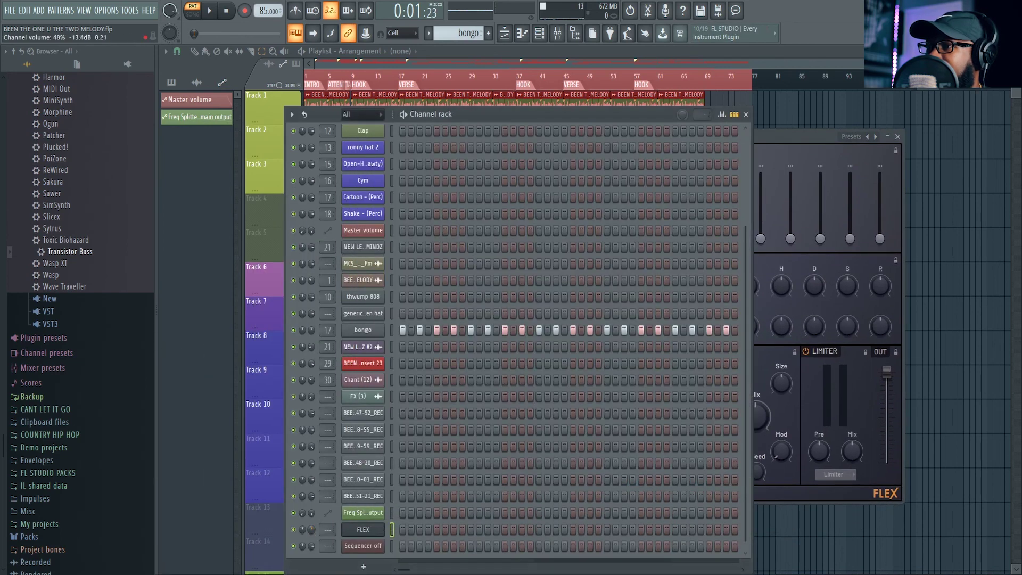
click(364, 530)
- Switch FLEX's browser to the pack-cover grid and pick the Mobile Tuned 808 Bass pack
click(367, 529)
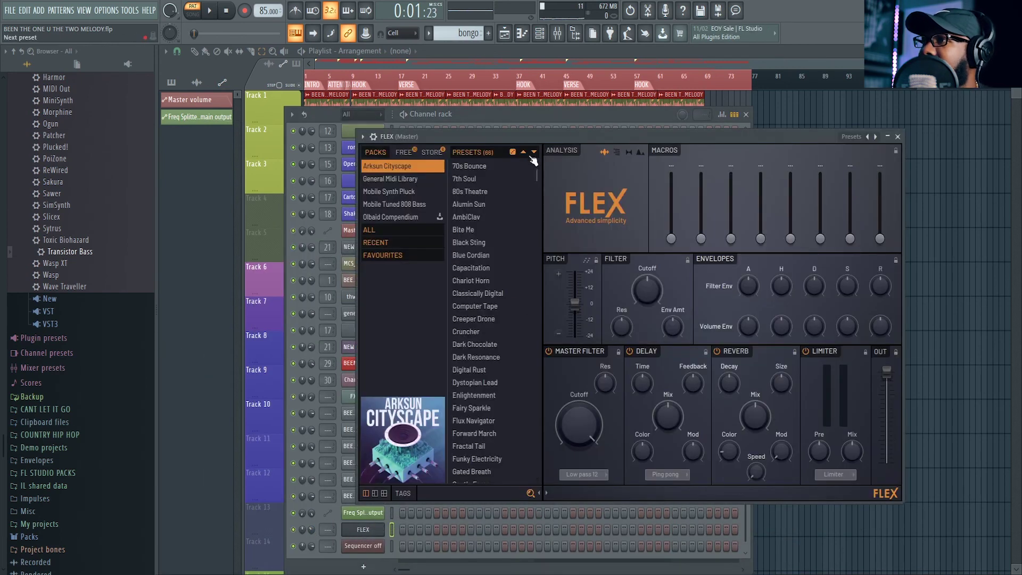
drag(472, 137, 391, 102)
click(303, 457)
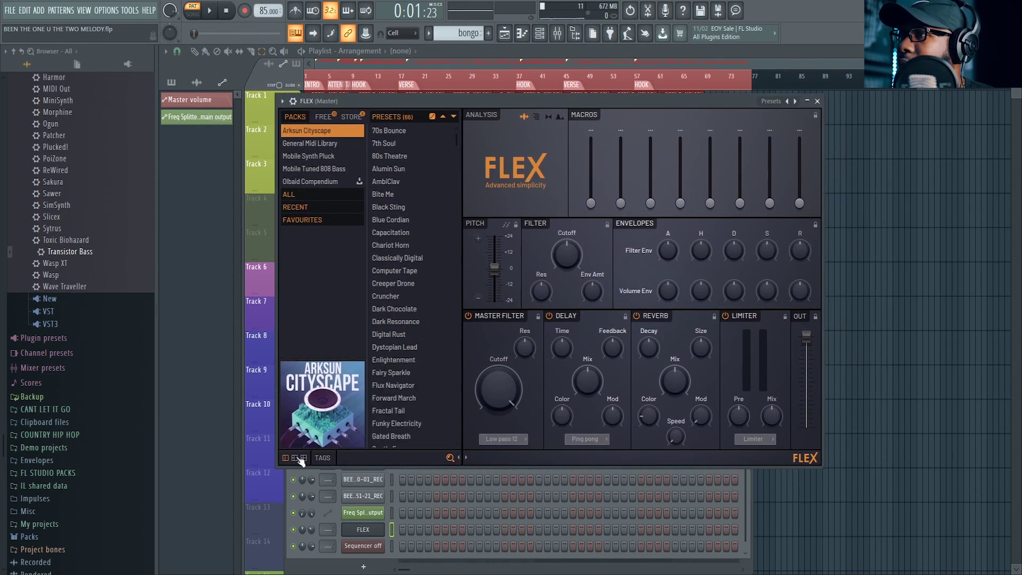
click(296, 458)
click(304, 458)
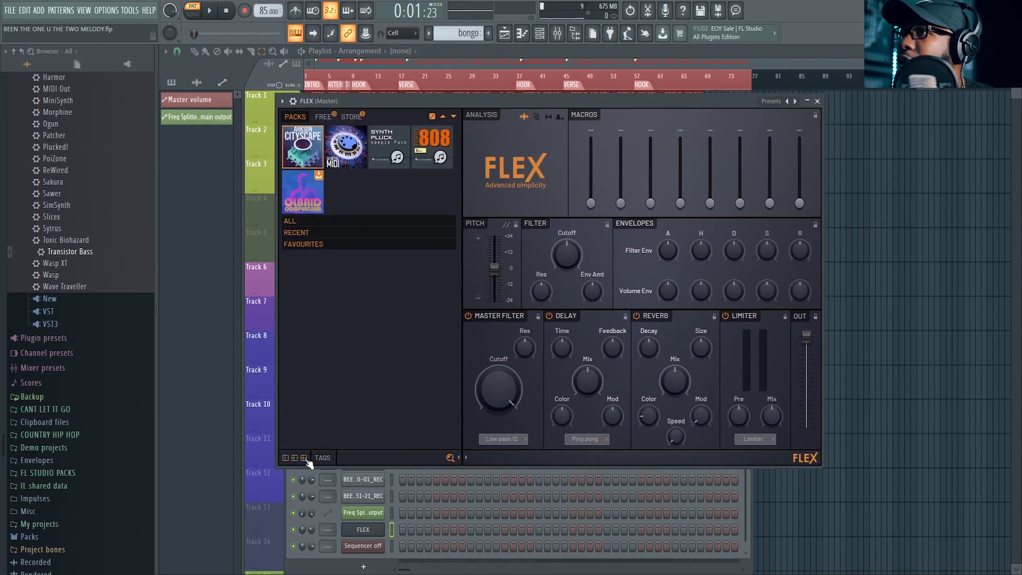
click(430, 148)
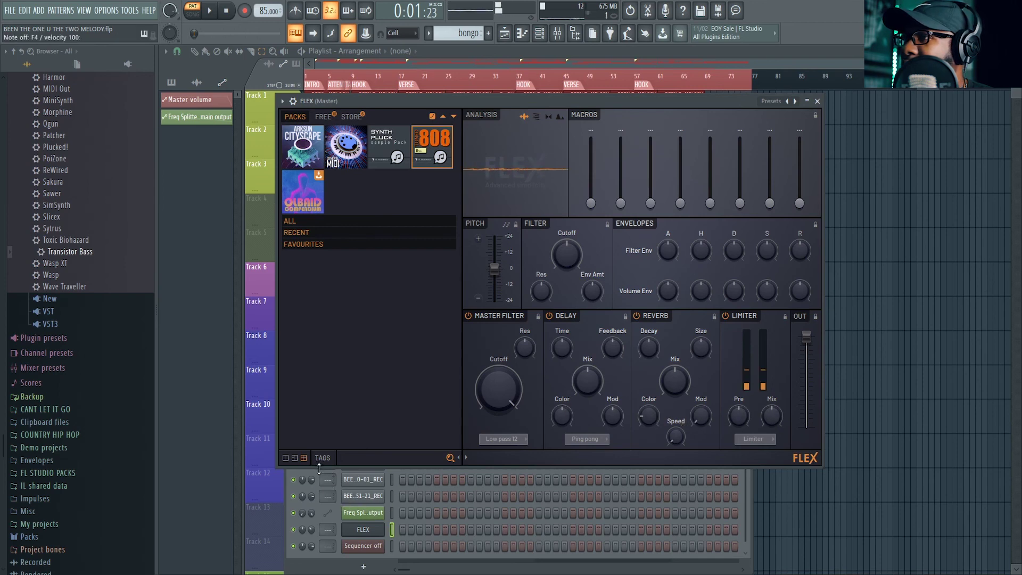
- Bring FLEX back to the front and audition the 808 with two notes
click(311, 530)
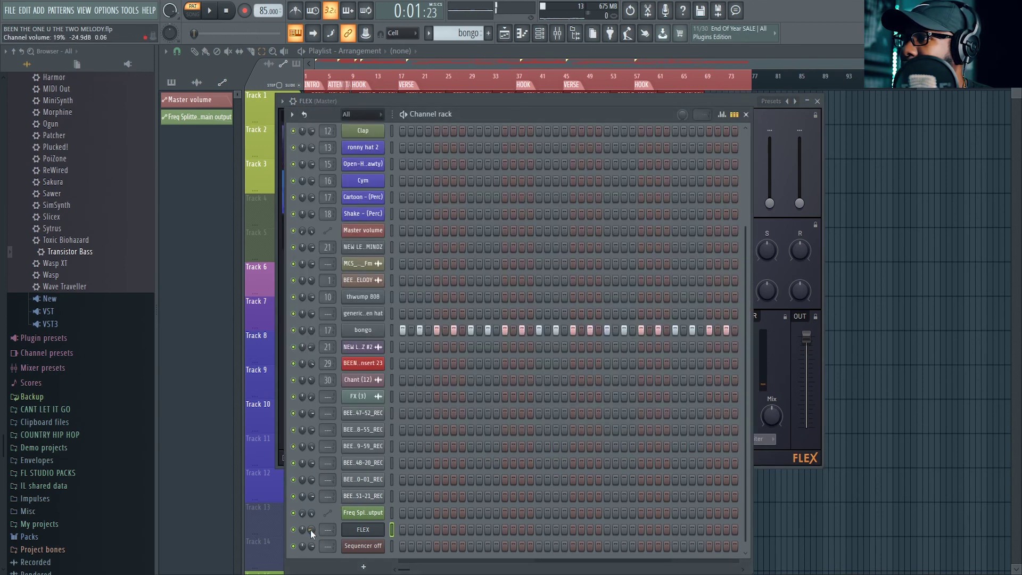
click(764, 114)
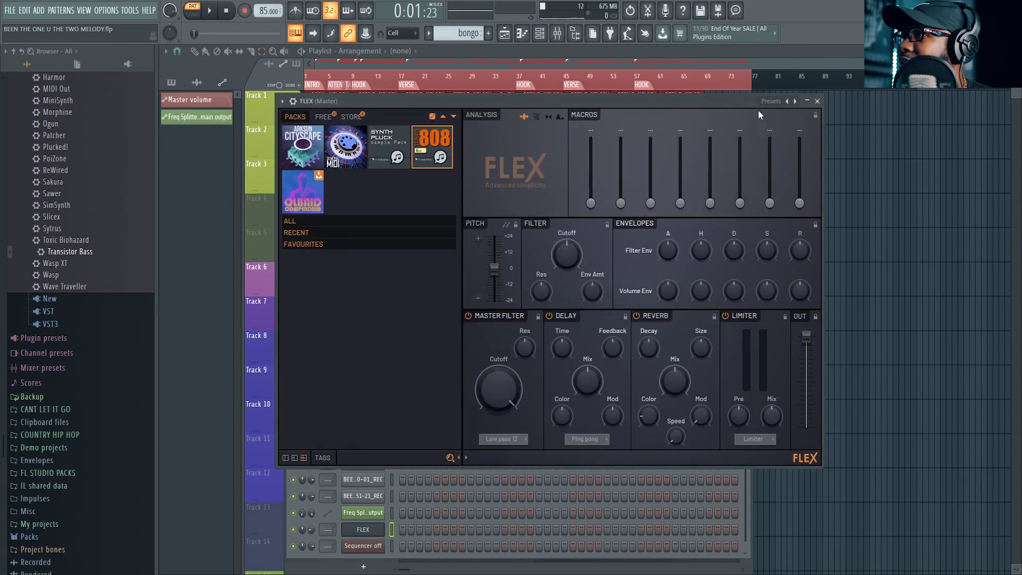
key(v)
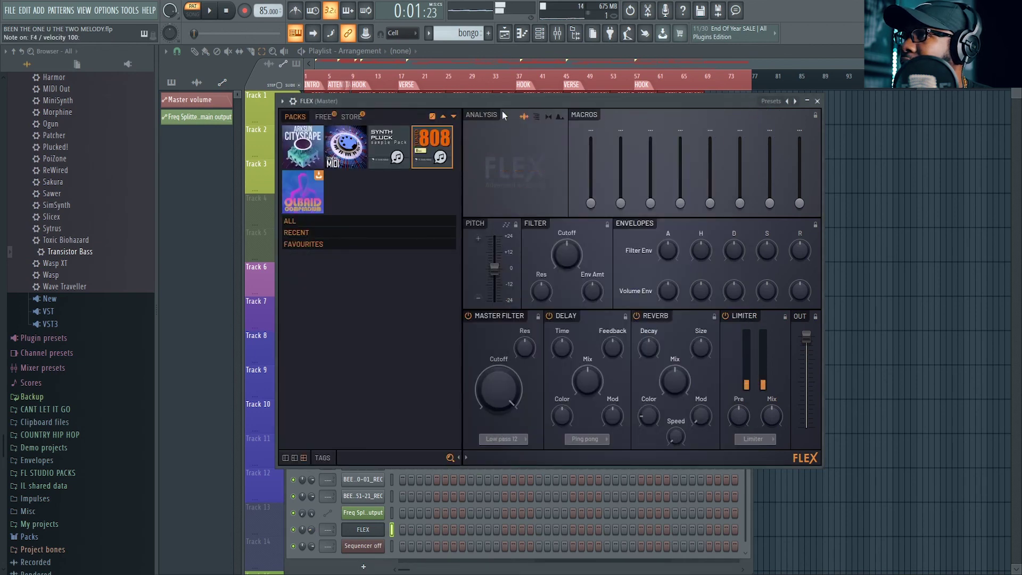
key(b)
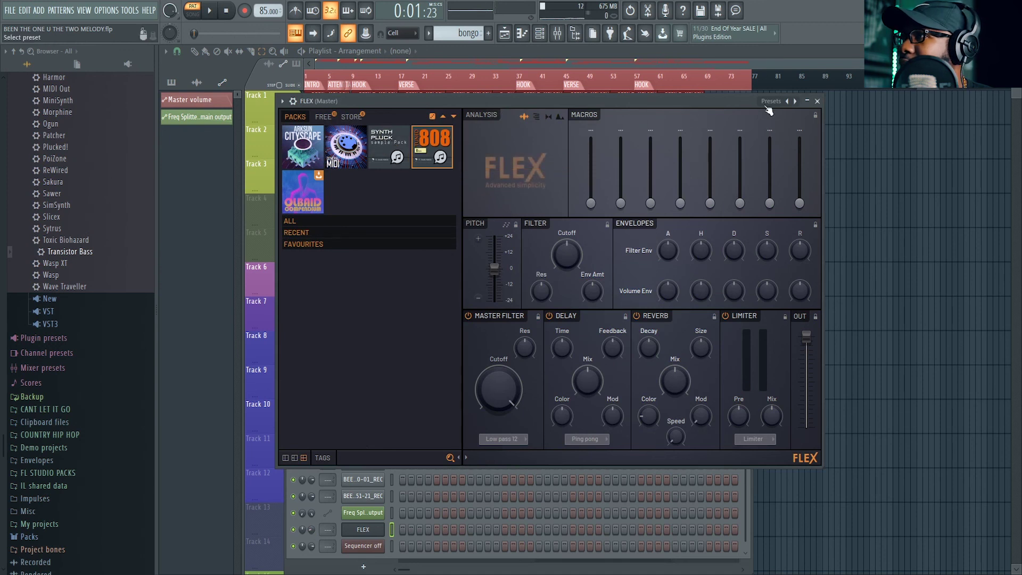
- Load FLEX's 808 Distorted preset from the plugin options Presets menu
click(283, 101)
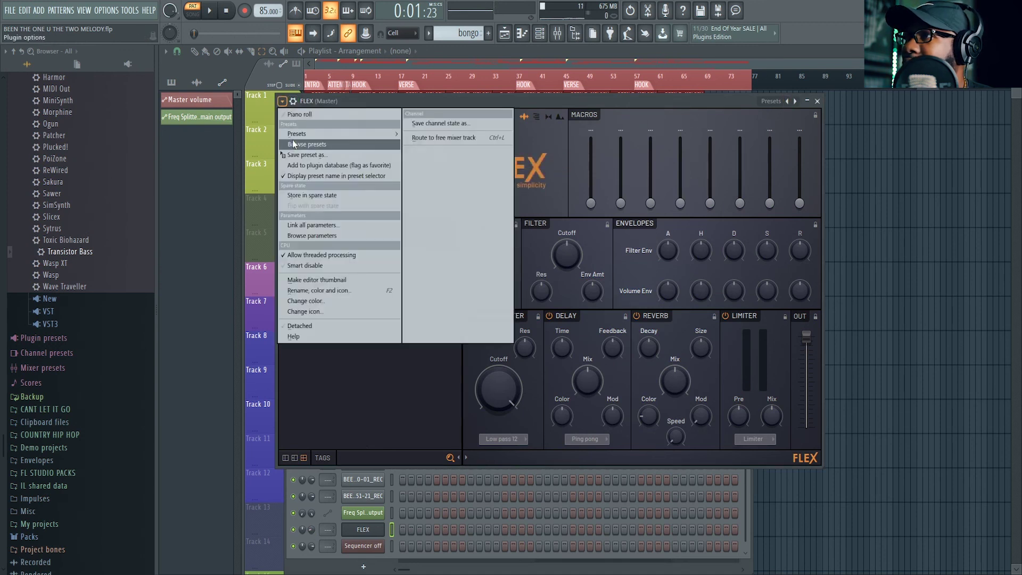
mouse_move(303, 132)
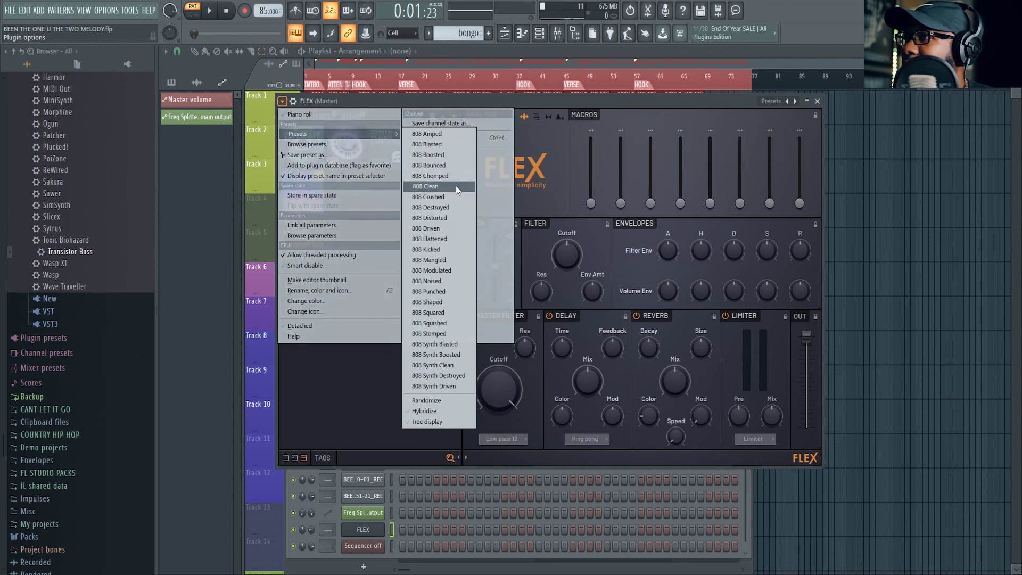
click(446, 218)
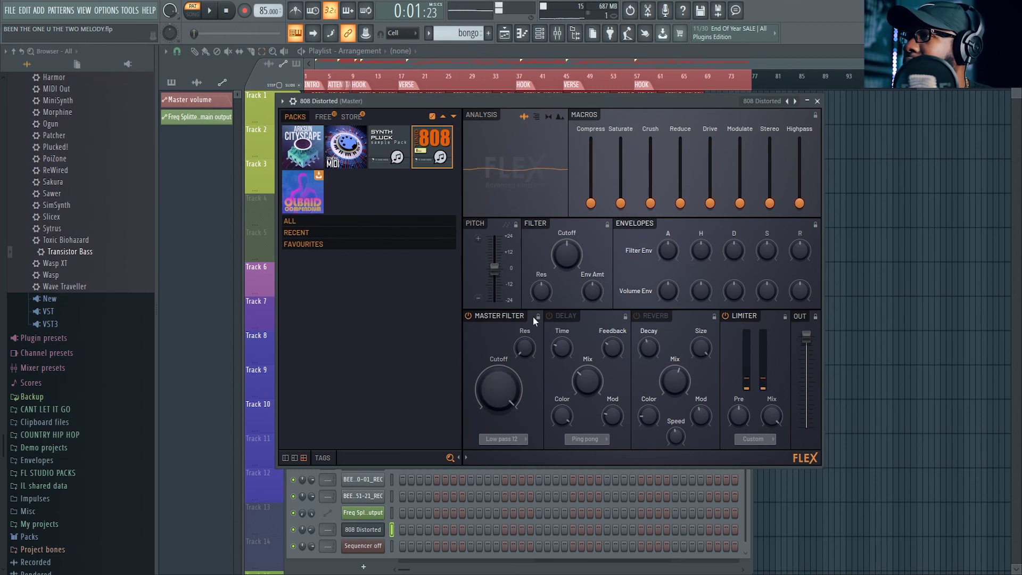
- Toggle the delay effect on and off a few times, leaving it switched off
click(550, 317)
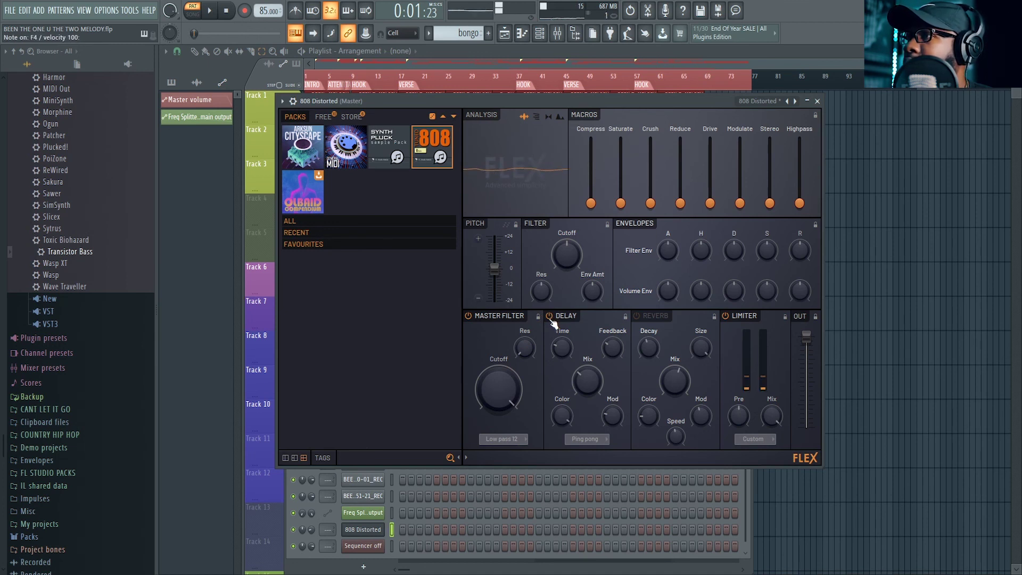
click(550, 317)
click(550, 317)
click(550, 316)
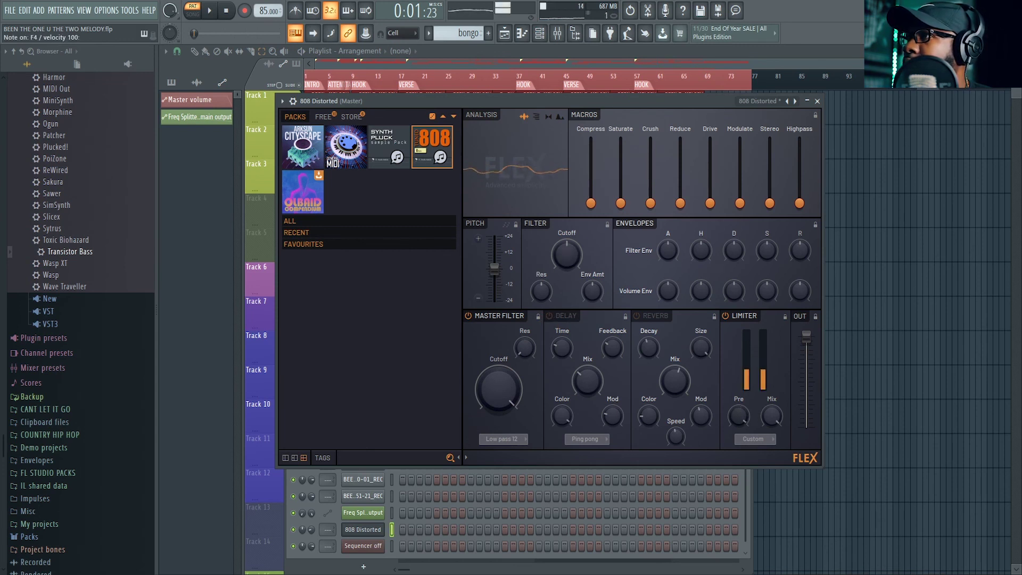
- Play 808 Distorted while raising Drive to about 28% and Stereo to about 81%, then zeroing Highpass
key(h)
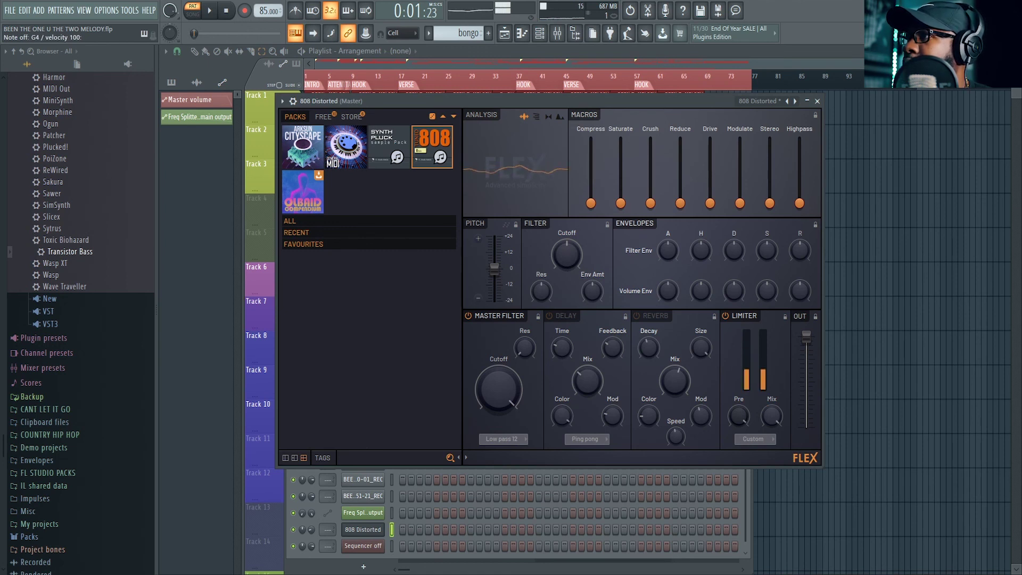
drag(710, 203, 711, 185)
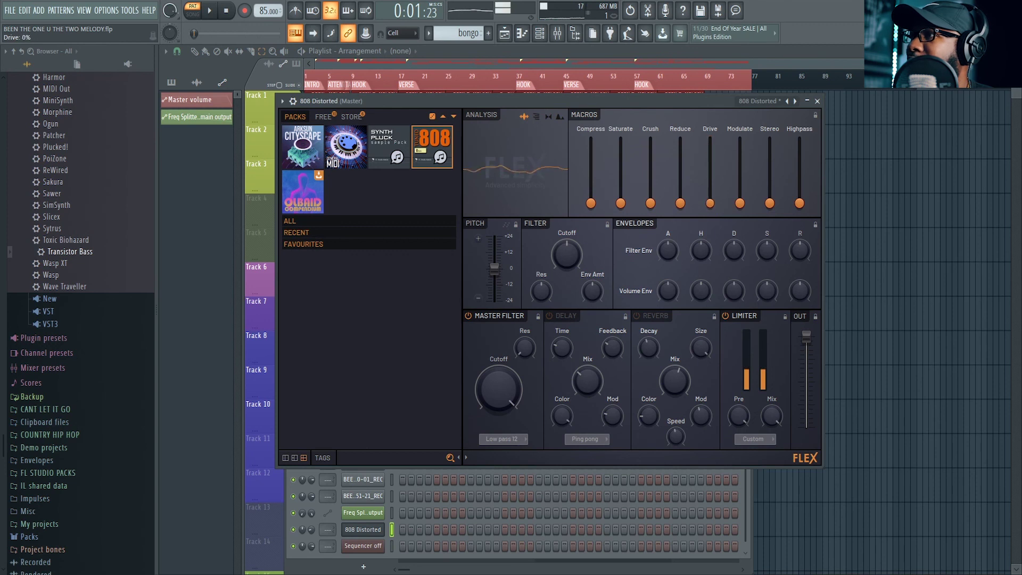
drag(770, 203, 800, 203)
drag(680, 203, 591, 203)
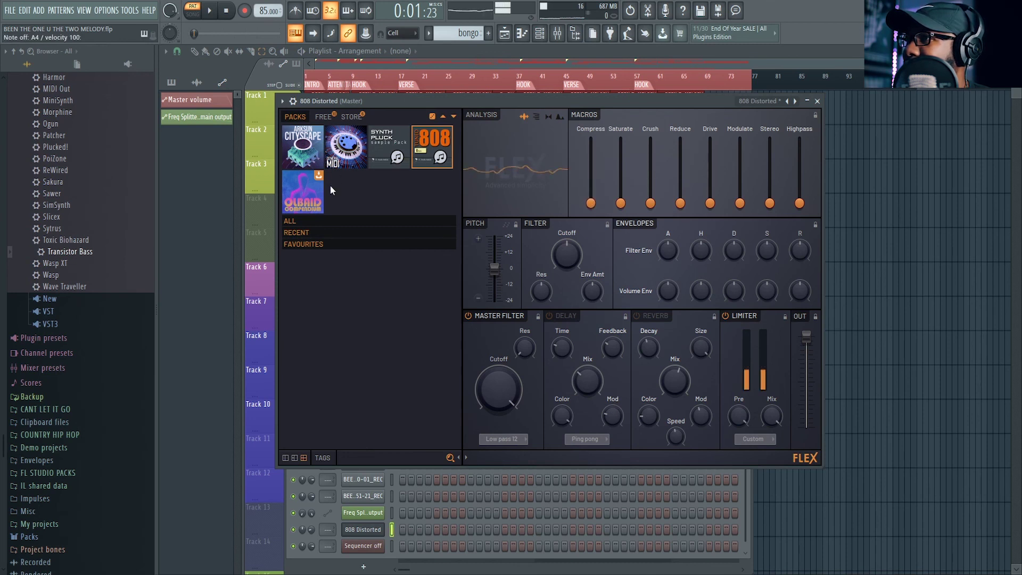
- Open the Synth Pluck pack, try Synpluck Bubble and Buzzy, load Synpluck Calculate, and return to grid view
click(388, 132)
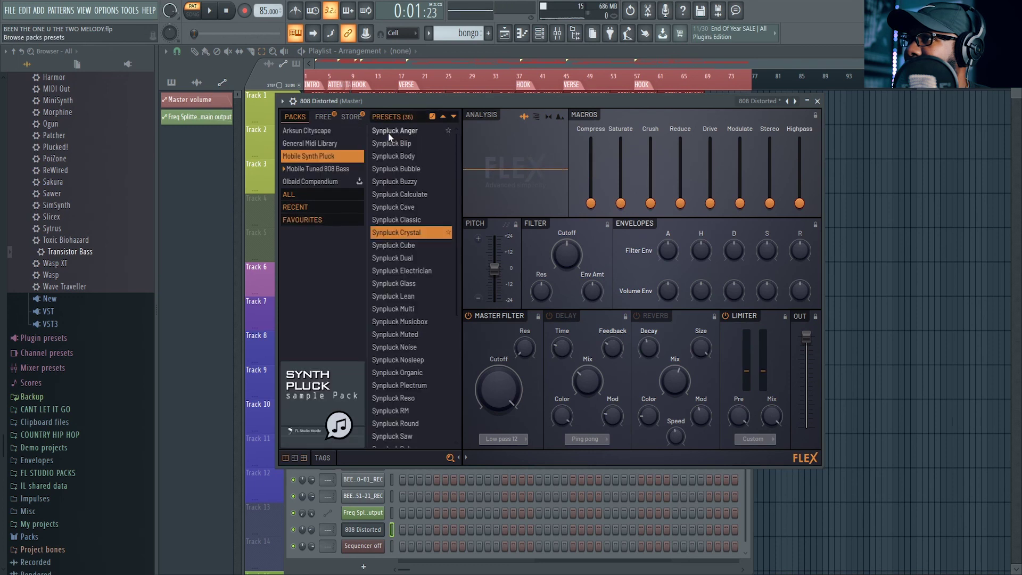
click(399, 169)
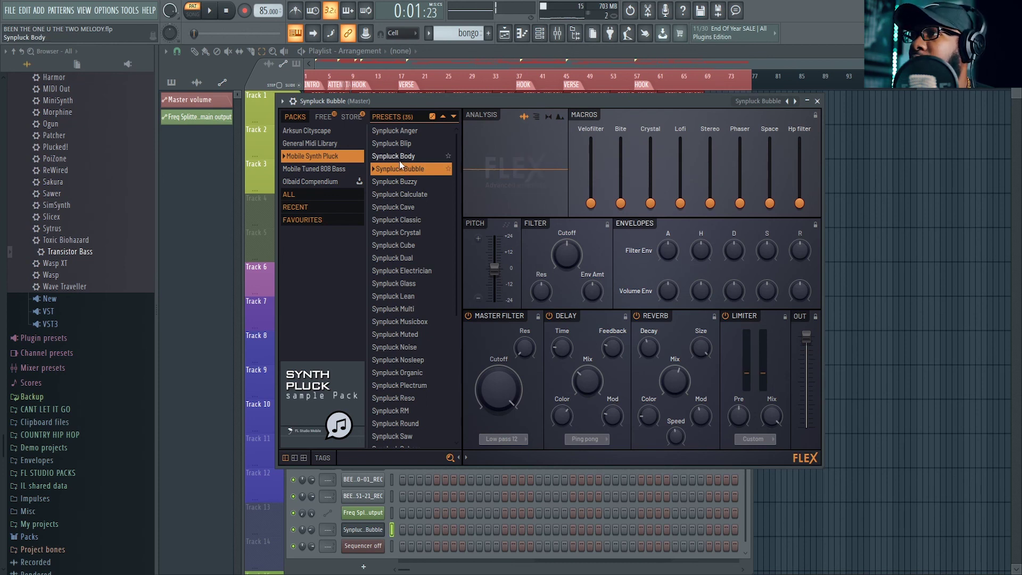
click(403, 182)
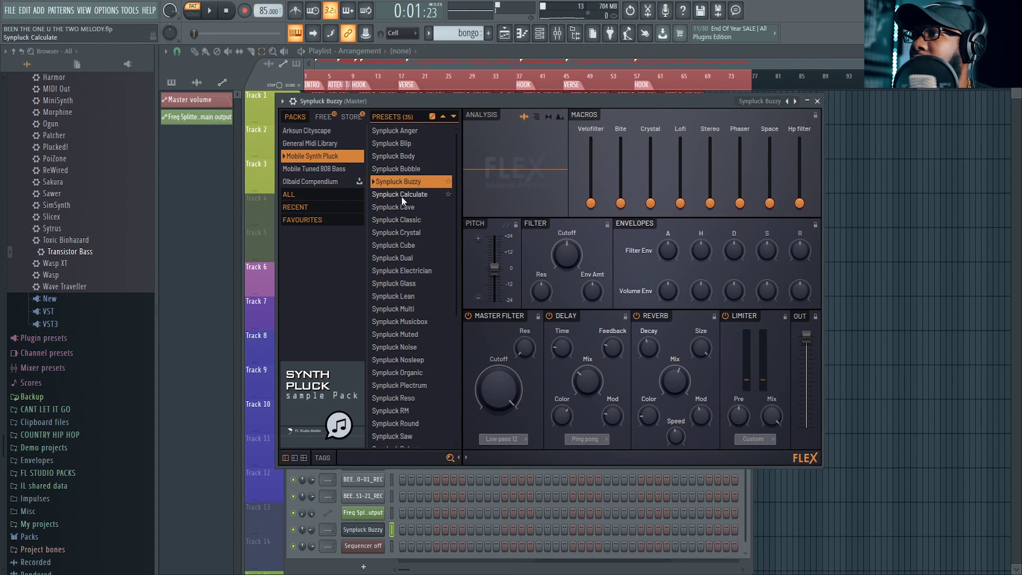
click(401, 195)
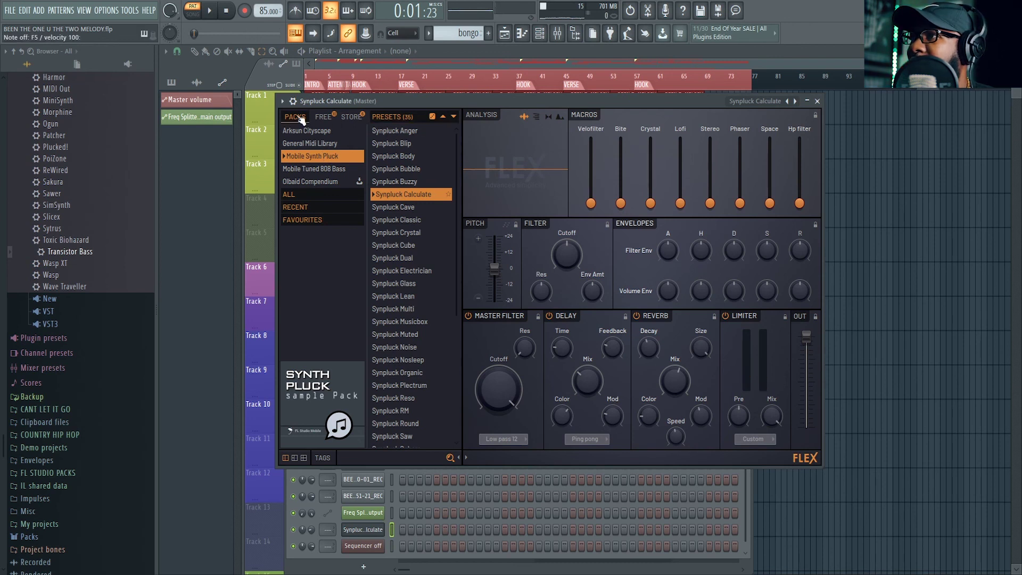
click(304, 458)
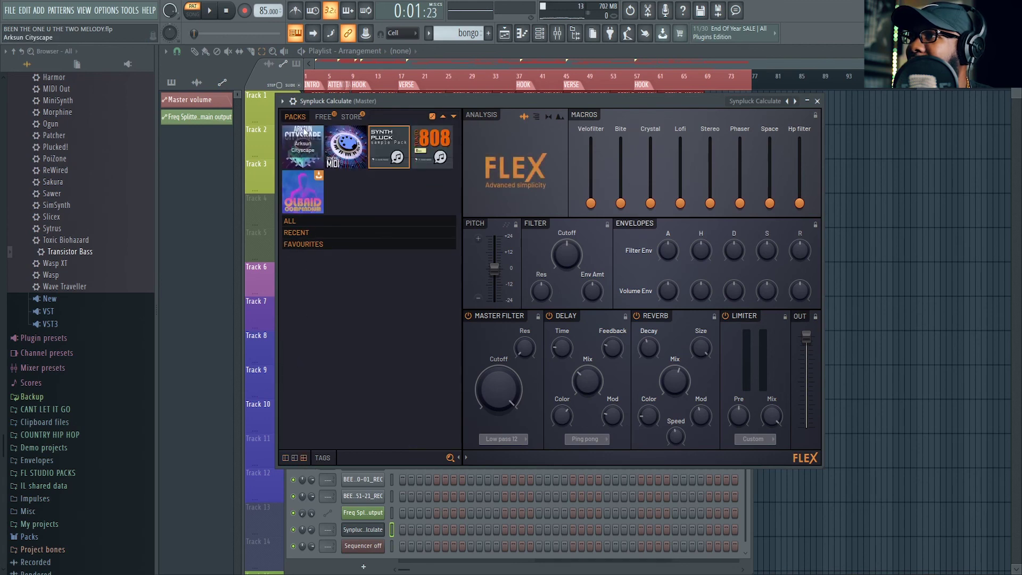
- Open Arksun Cityscape and try Blue Cordian, Chariot Horn, Computer Tape, Dark Chocolate, Digital Rust, then Dystopian Lead
click(306, 133)
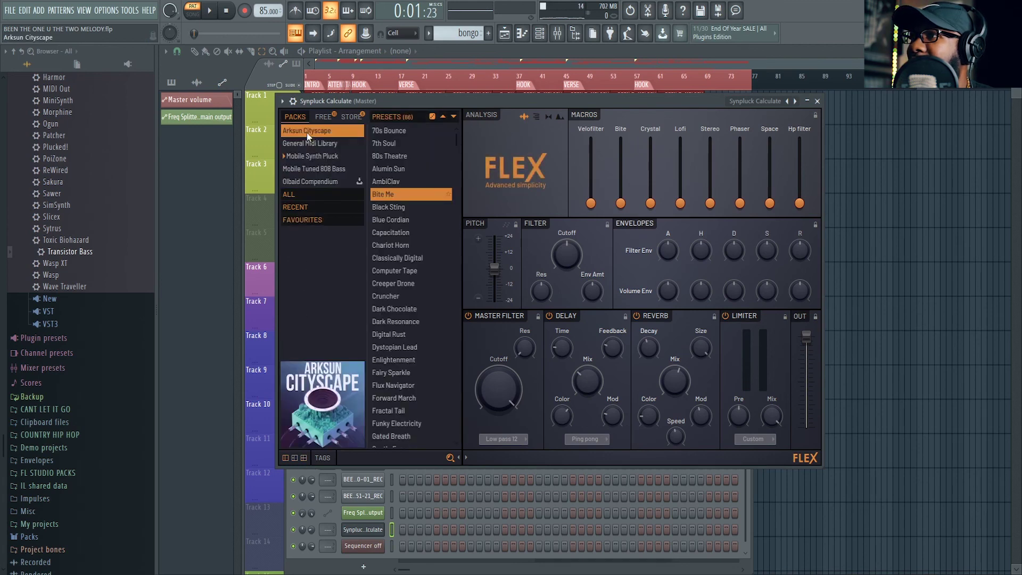
click(403, 214)
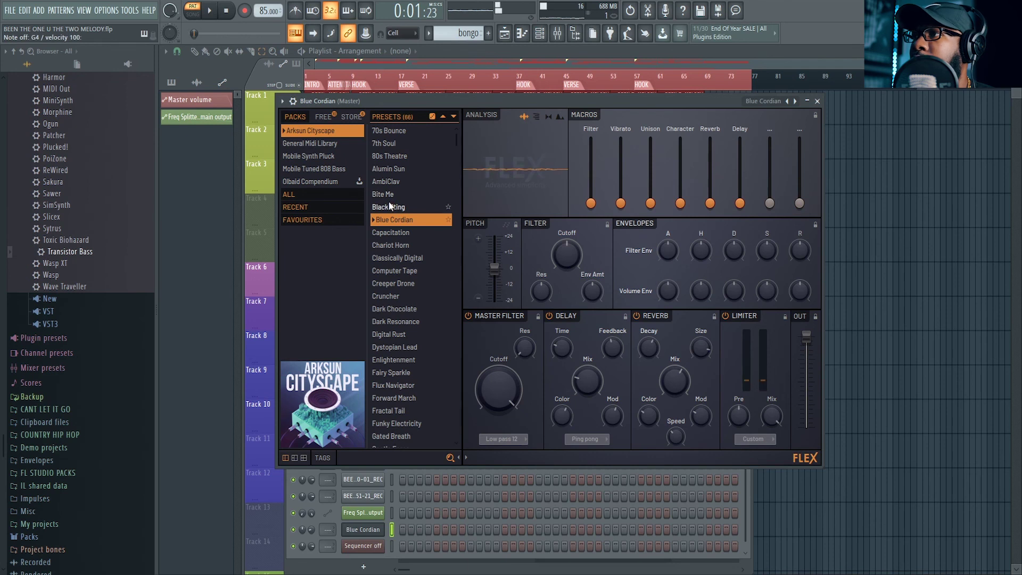
click(391, 245)
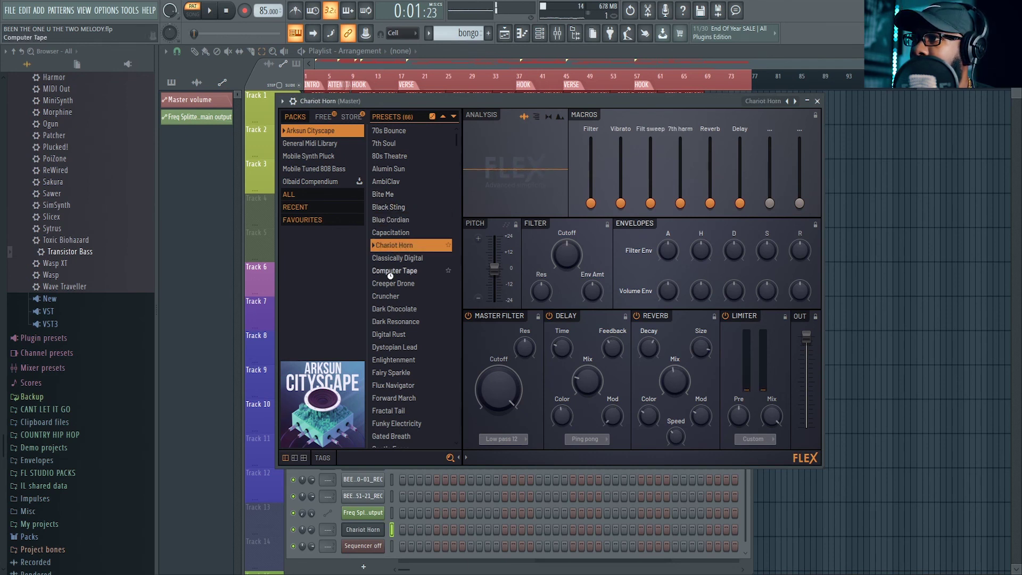
click(390, 273)
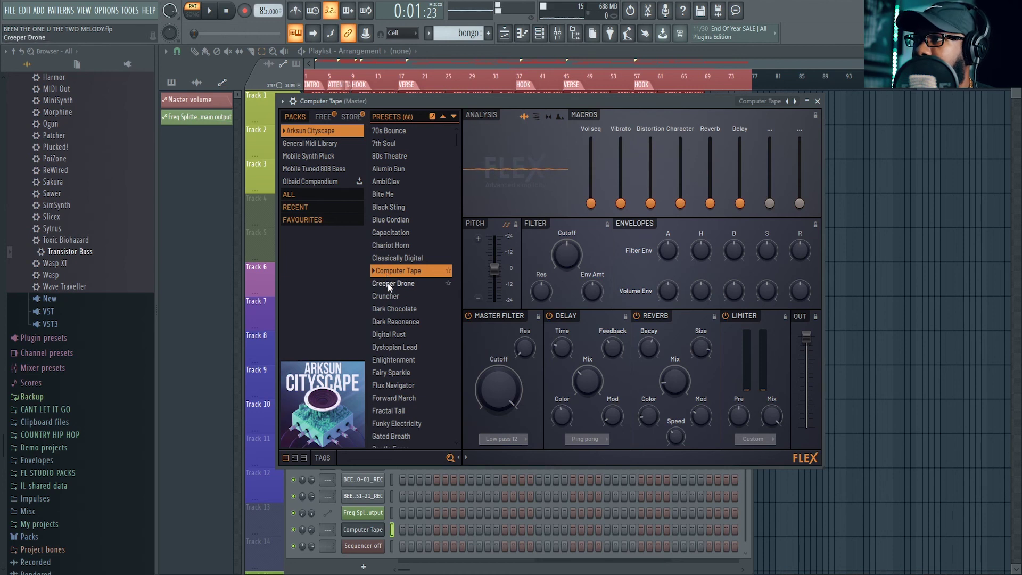
click(393, 310)
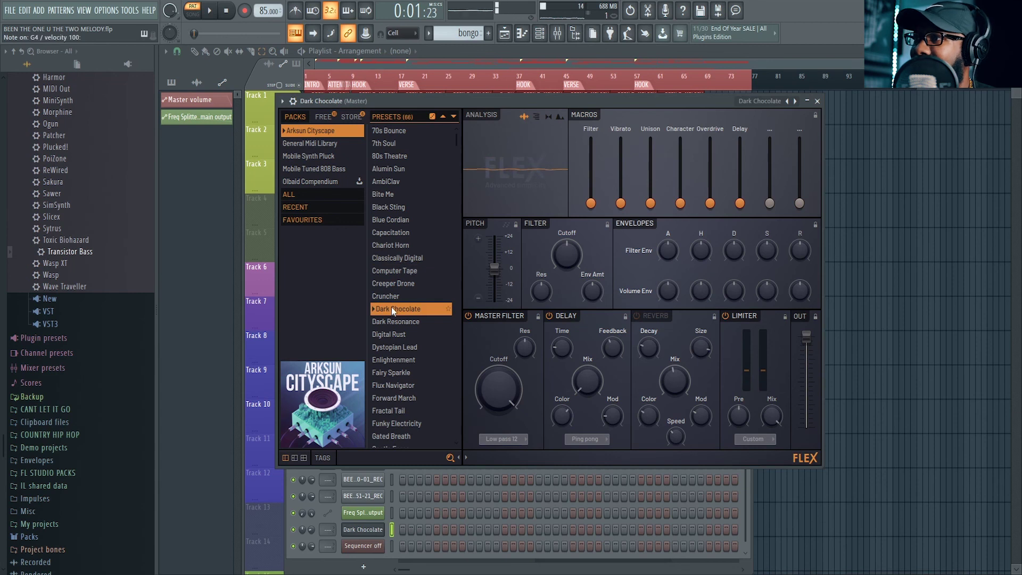
click(395, 335)
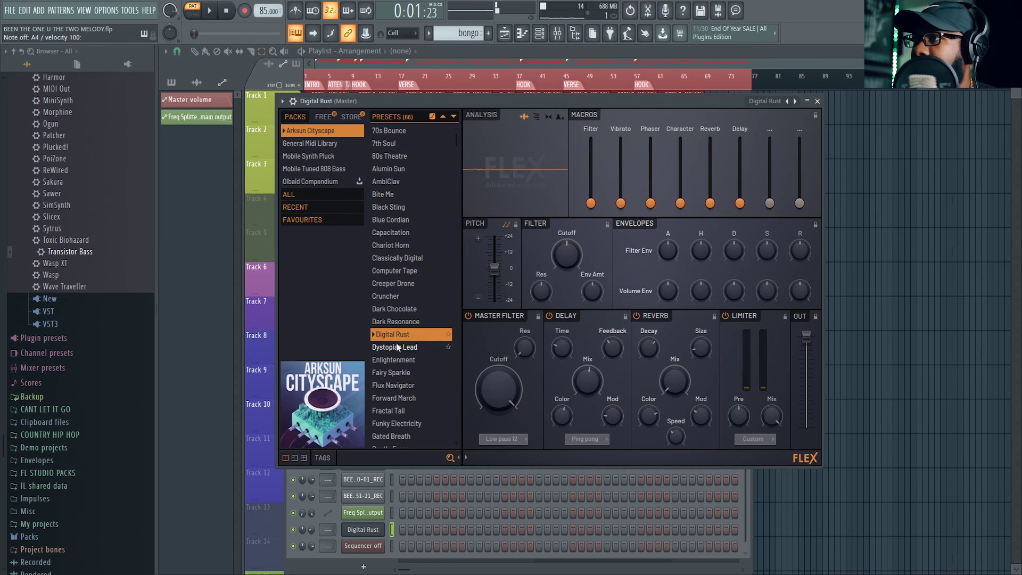
click(396, 346)
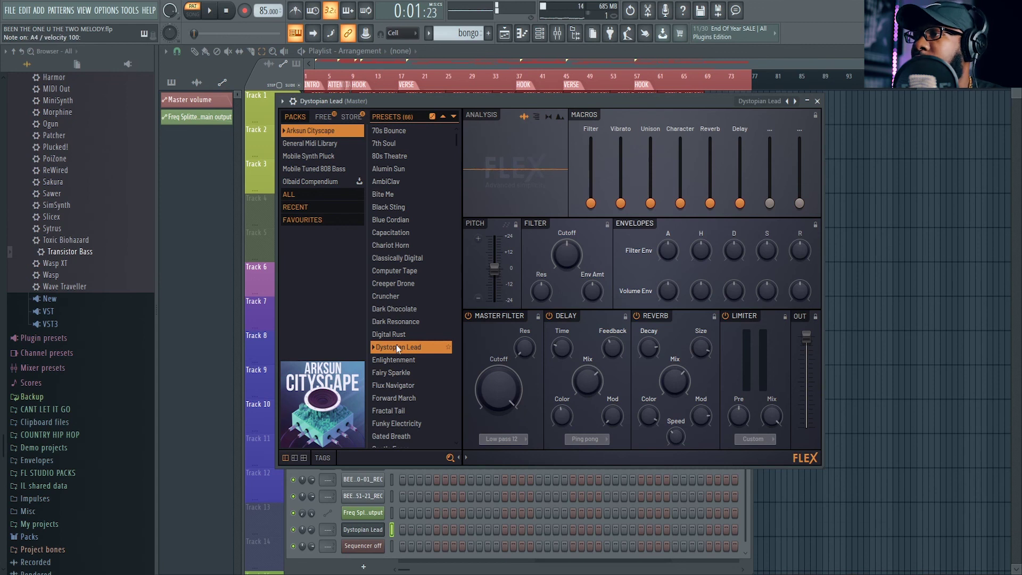
- Try Life Droplet, Metal Butterfly, Mr Blubber and Nasal Charge, finishing on Forward March
scroll(388, 391, down, 6)
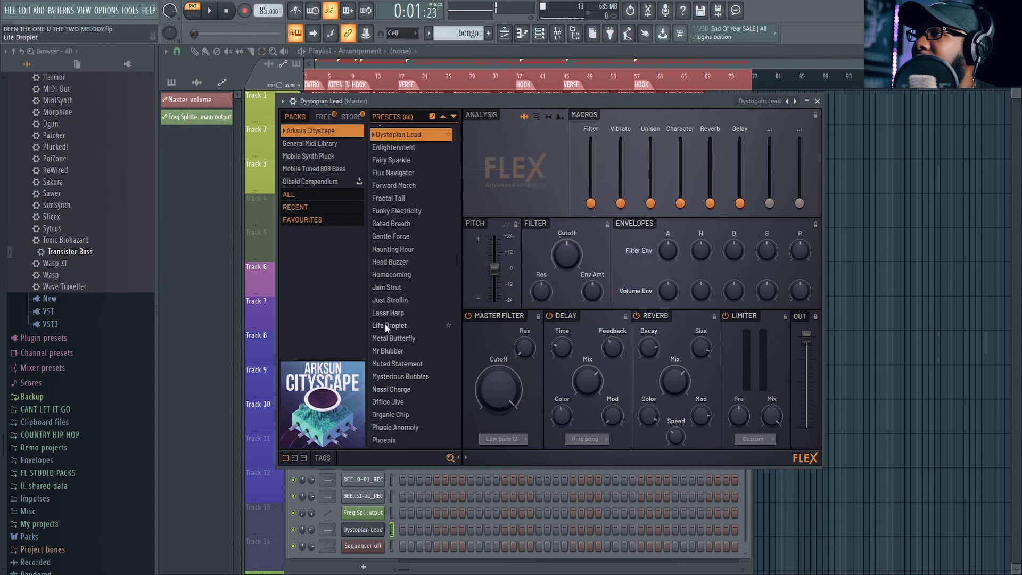
click(386, 325)
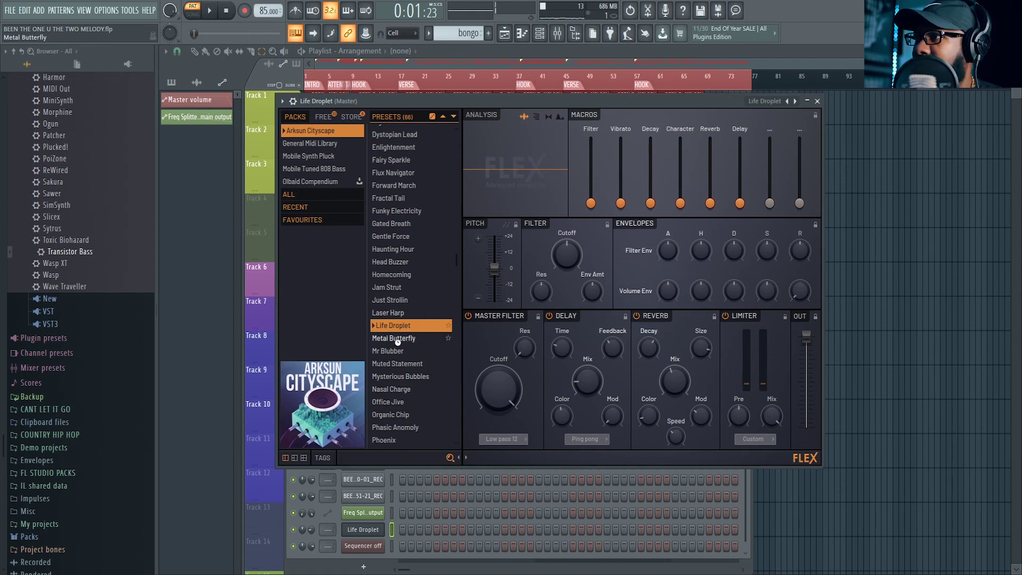
click(397, 339)
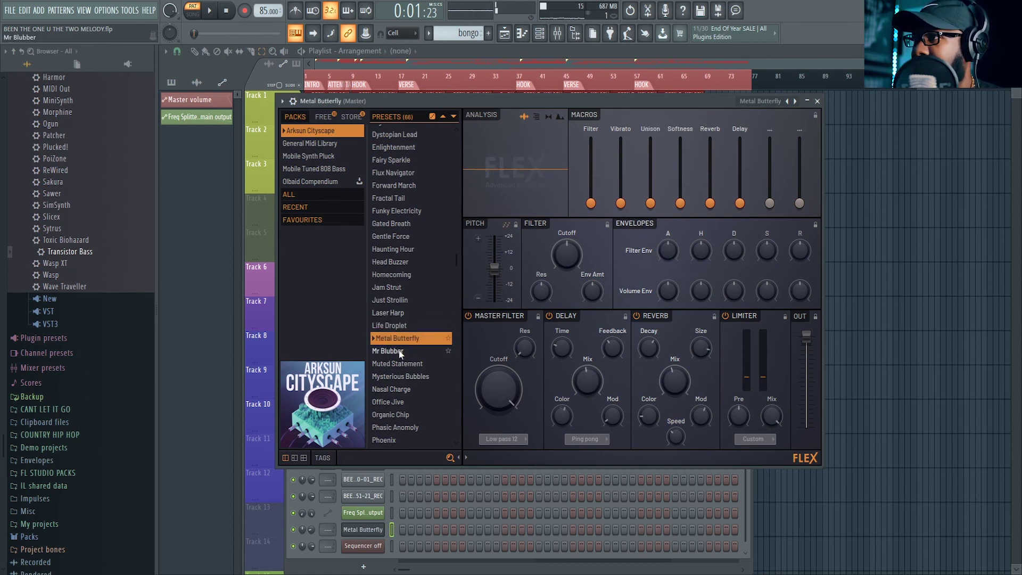
click(398, 351)
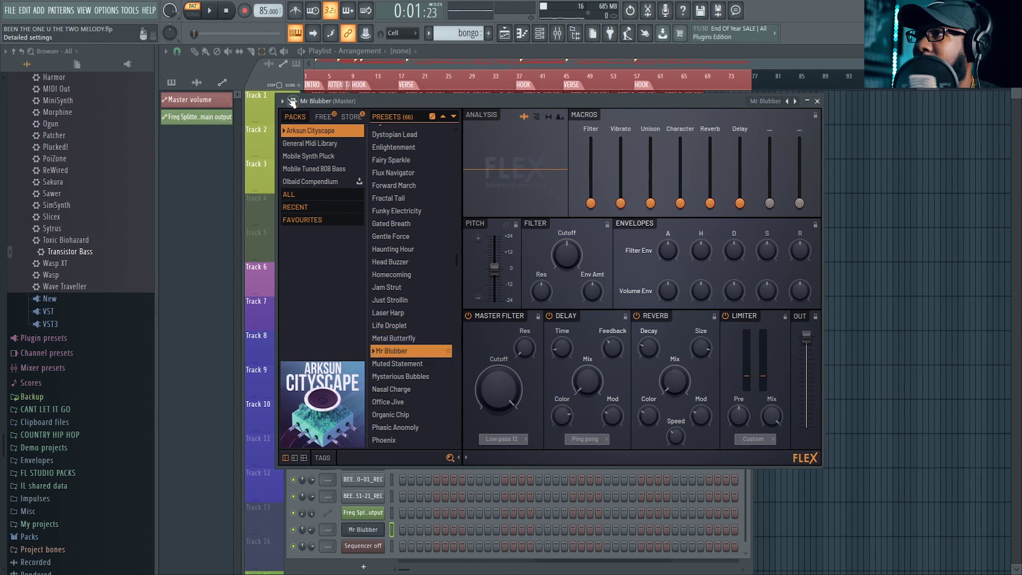
drag(375, 103, 351, 106)
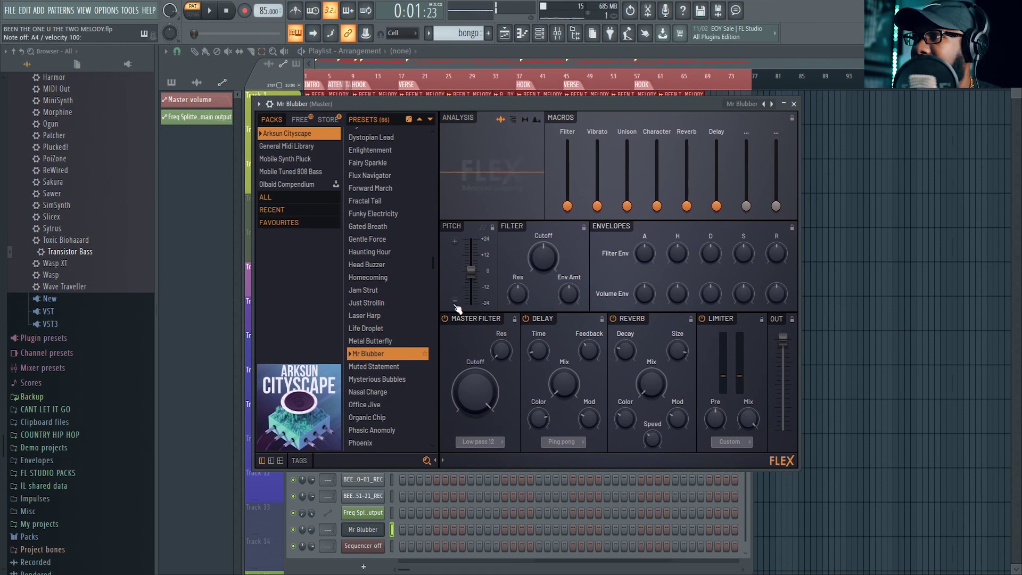
click(362, 391)
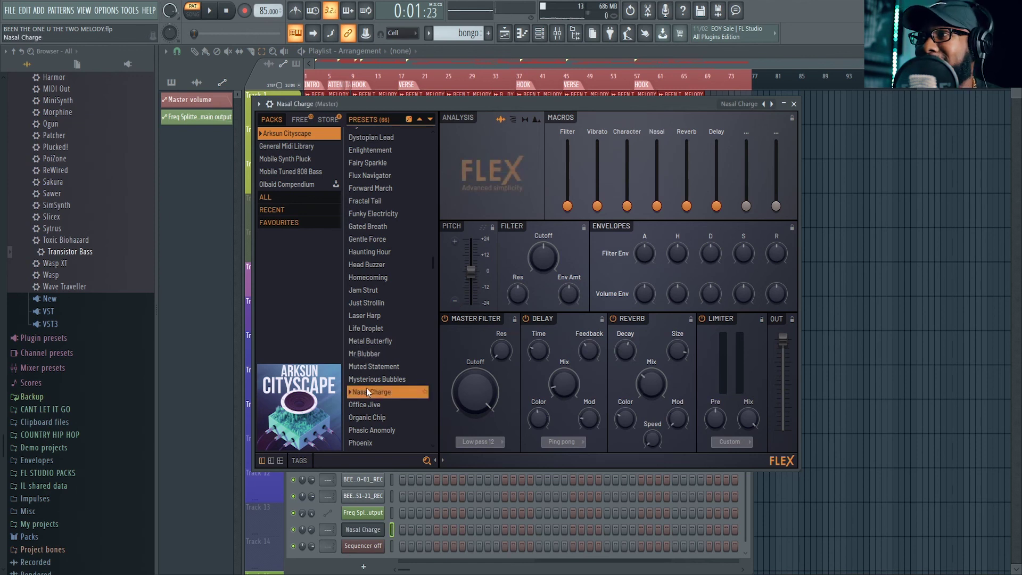
click(376, 186)
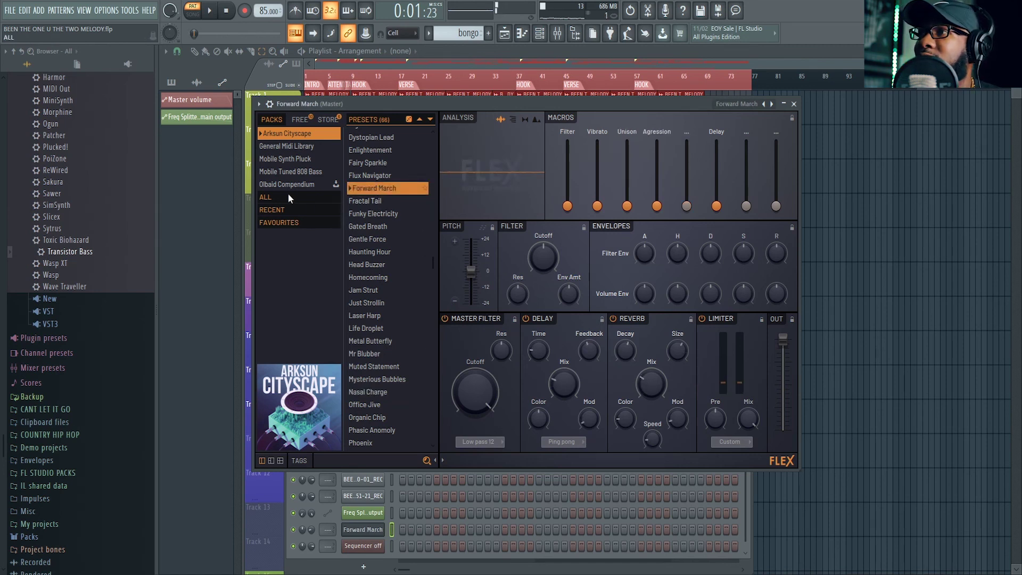
- List all 468 presets in grid view, browse the Free and Store packs, then return to installed Packs
click(288, 197)
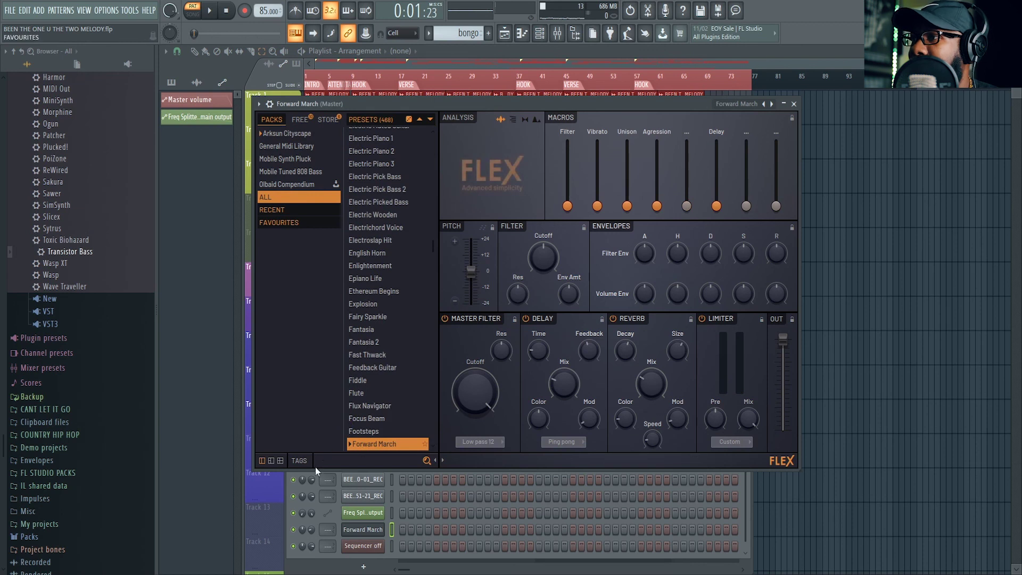
click(281, 461)
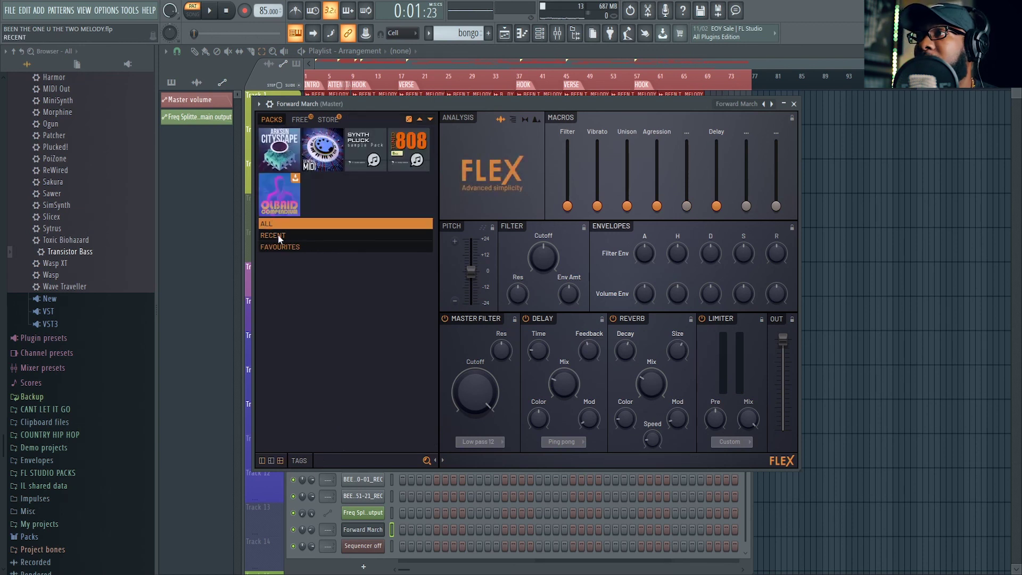
click(310, 121)
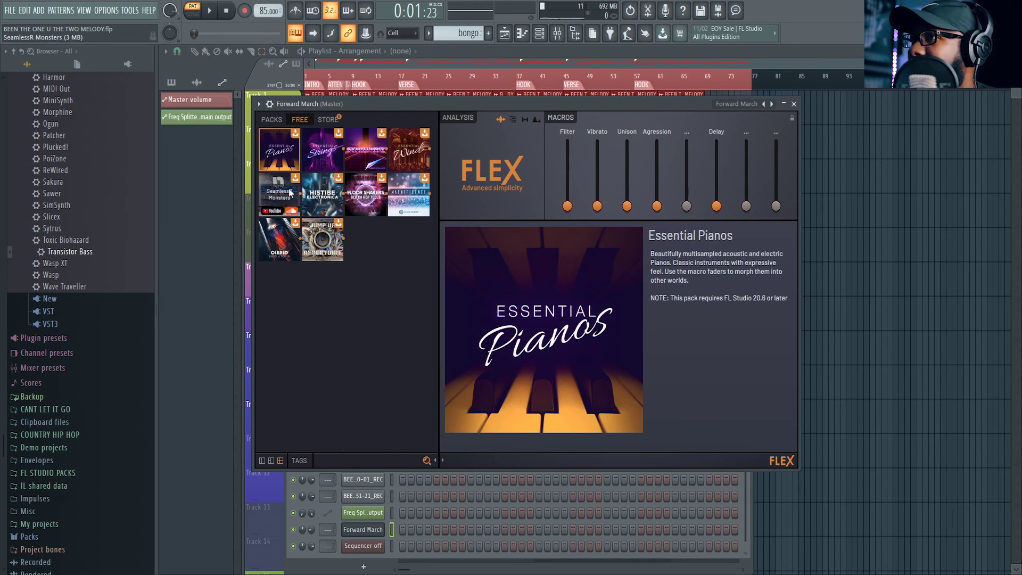
click(327, 122)
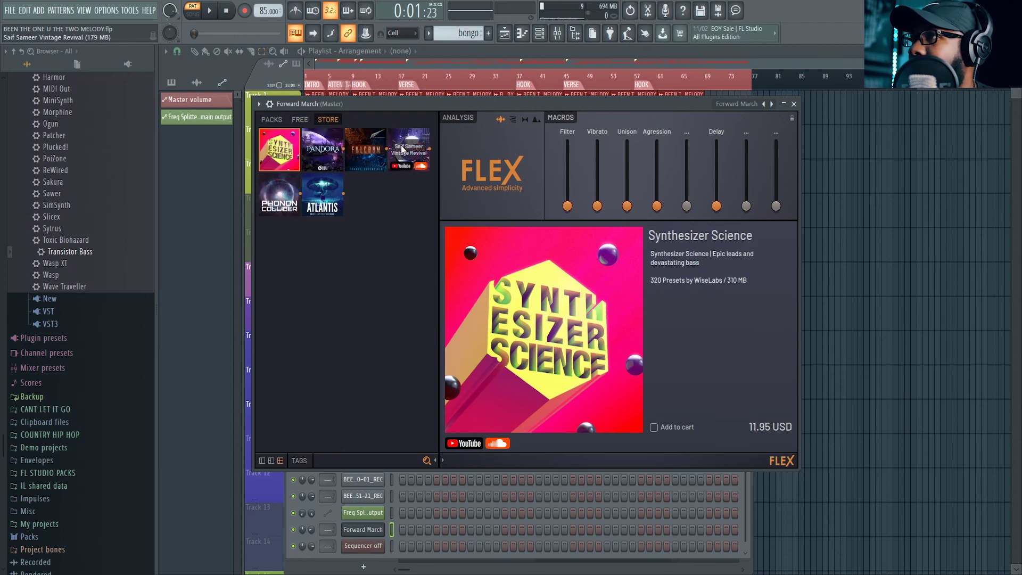
click(302, 121)
click(275, 120)
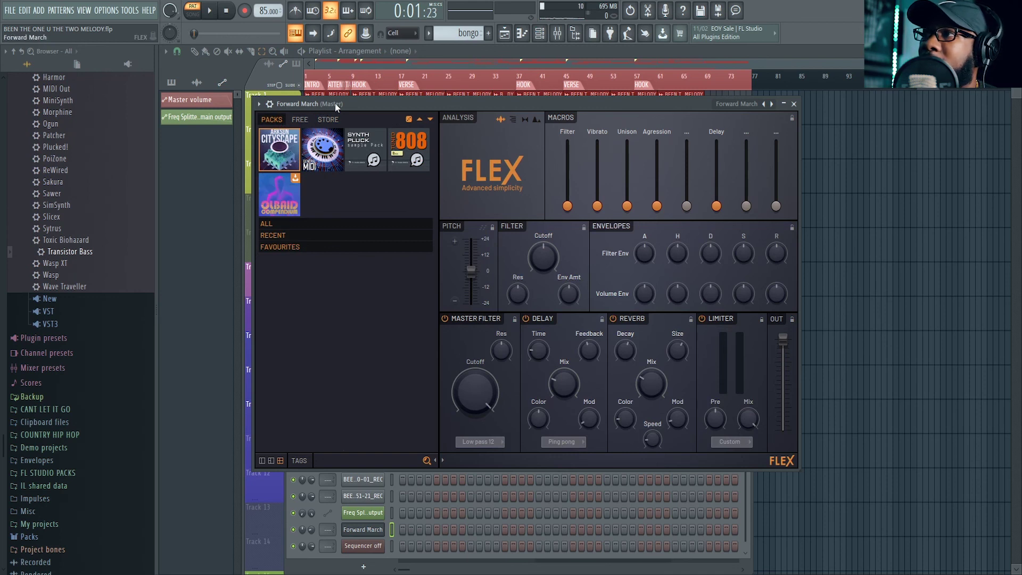
drag(335, 104, 350, 106)
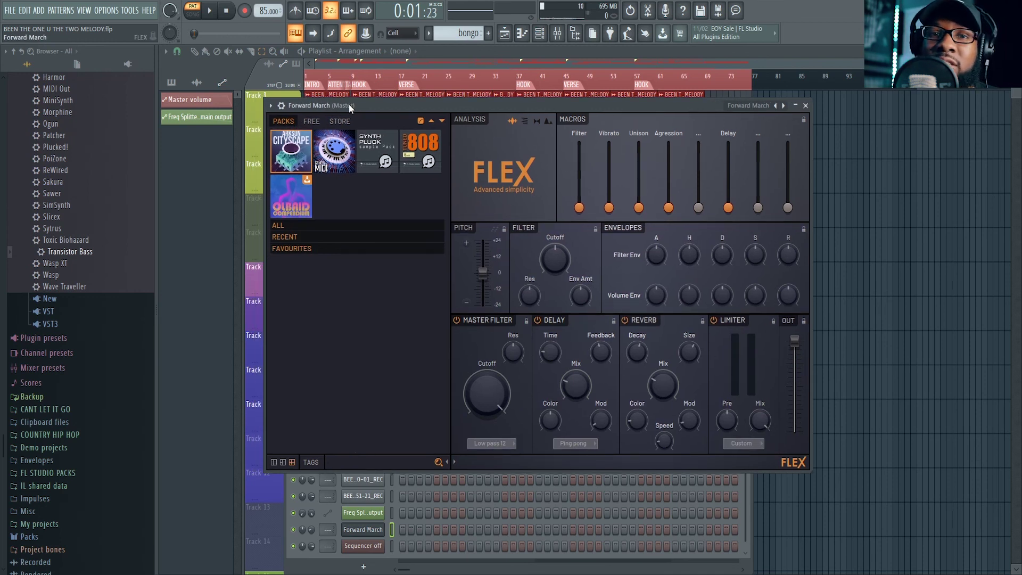